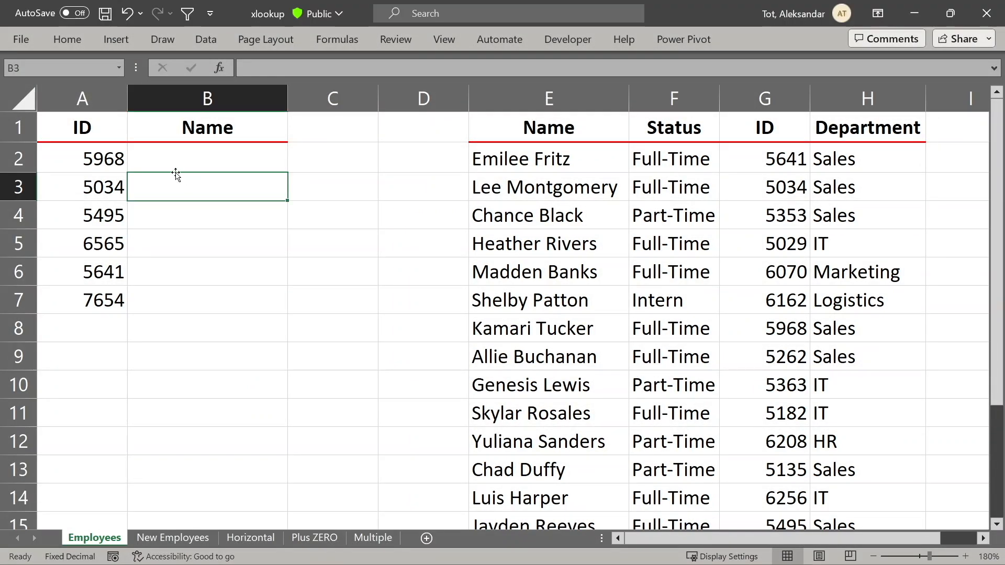
{"action": "left_click", "coordinate": [114, 127]}
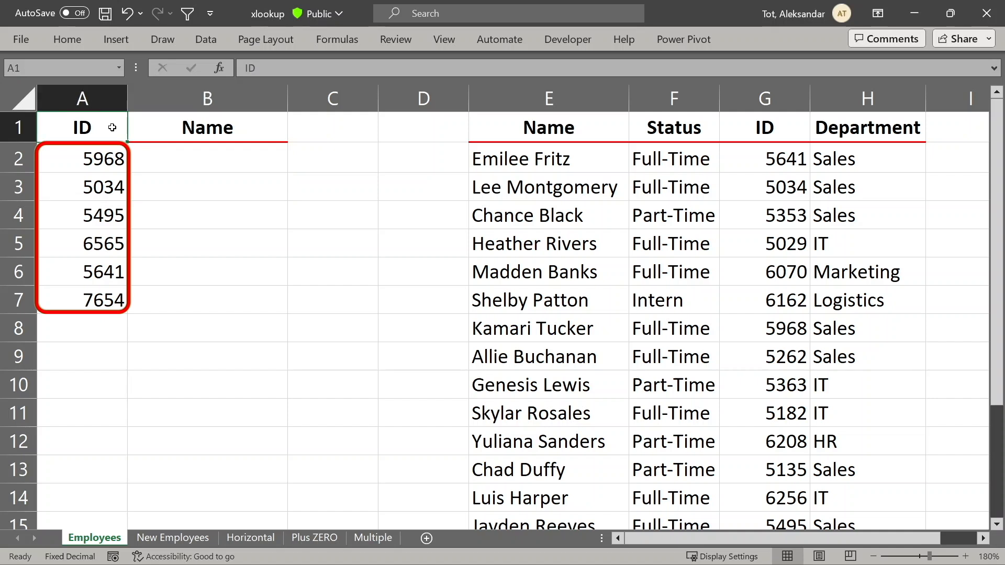
{"action": "left_click", "coordinate": [159, 129]}
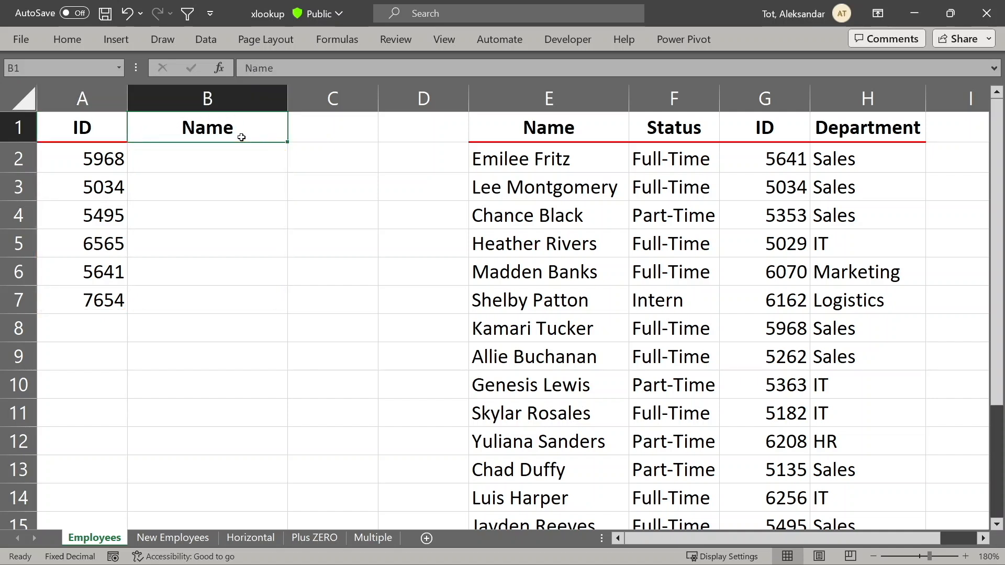
{"action": "left_click_drag", "start_coordinate": [561, 129], "coordinate": [836, 128]}
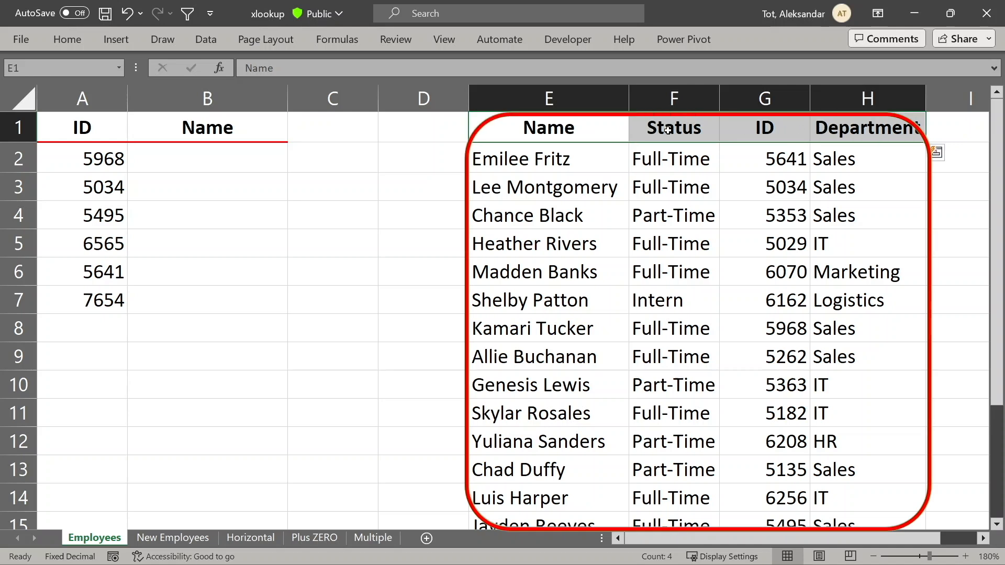
{"action": "left_click", "coordinate": [507, 128]}
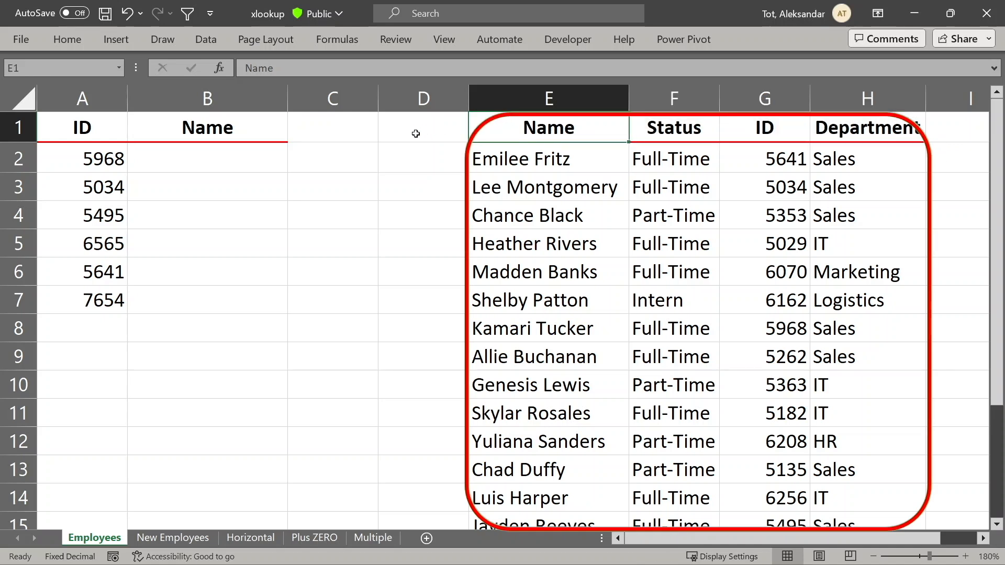
- Start an XLOOKUP formula in cell B2 with the ID in A2 as the lookup value
{"action": "left_click", "coordinate": [228, 159]}
{"action": "type", "text": "=XL"}
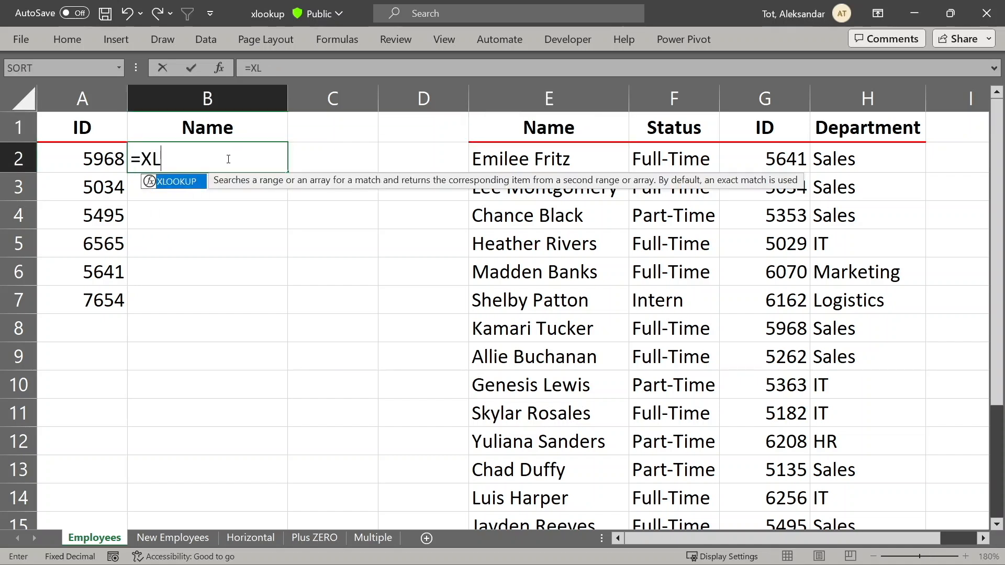
{"action": "key", "text": "Tab"}
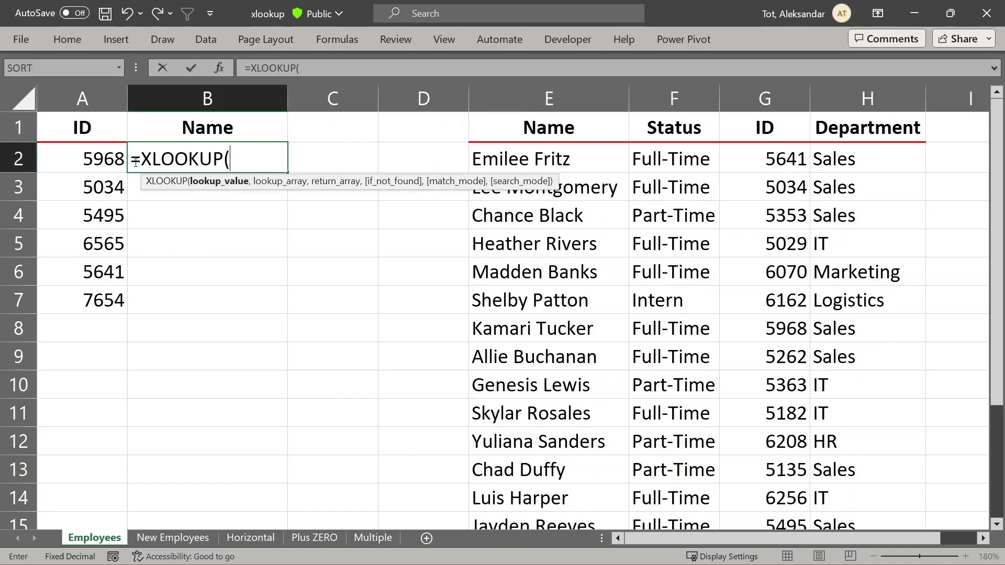
{"action": "left_click", "coordinate": [61, 156]}
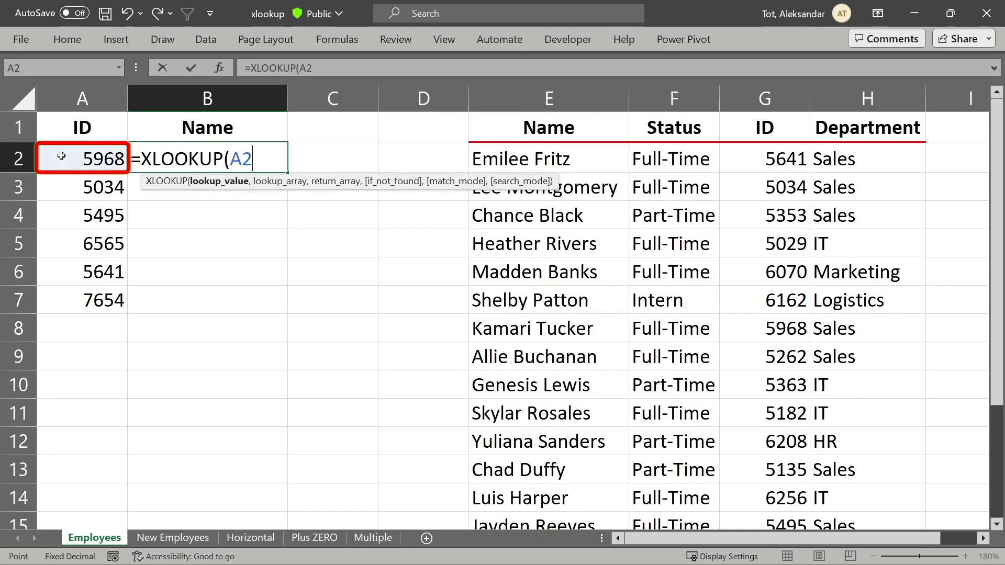
{"action": "type", "text": ","}
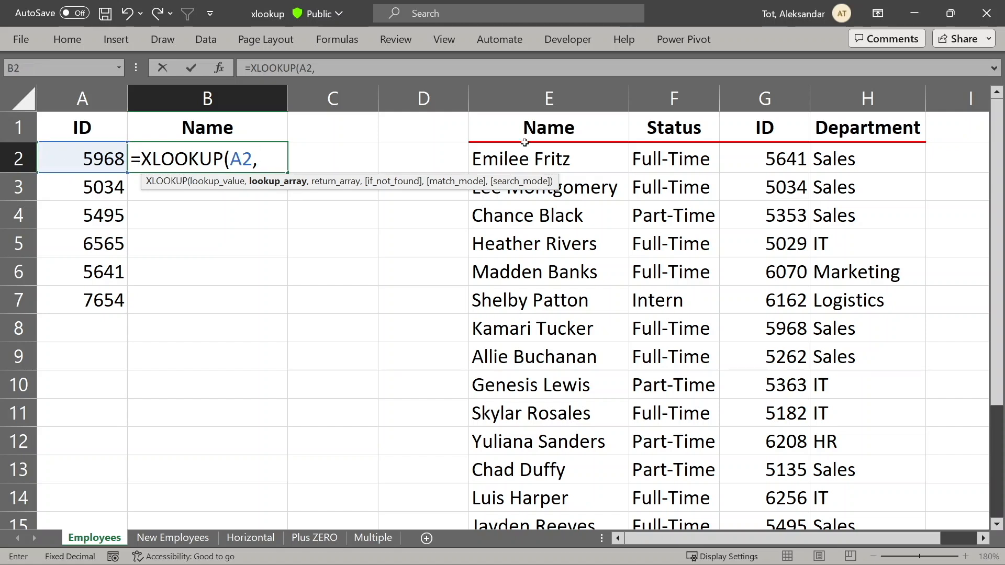
{"action": "left_click", "coordinate": [752, 93]}
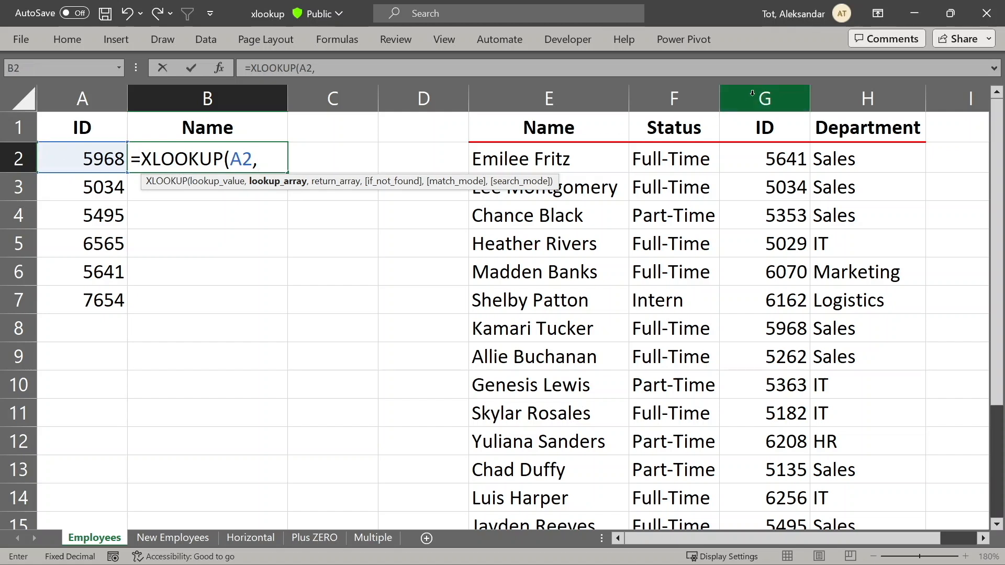
{"action": "left_click_drag", "start_coordinate": [752, 93], "coordinate": [879, 96]}
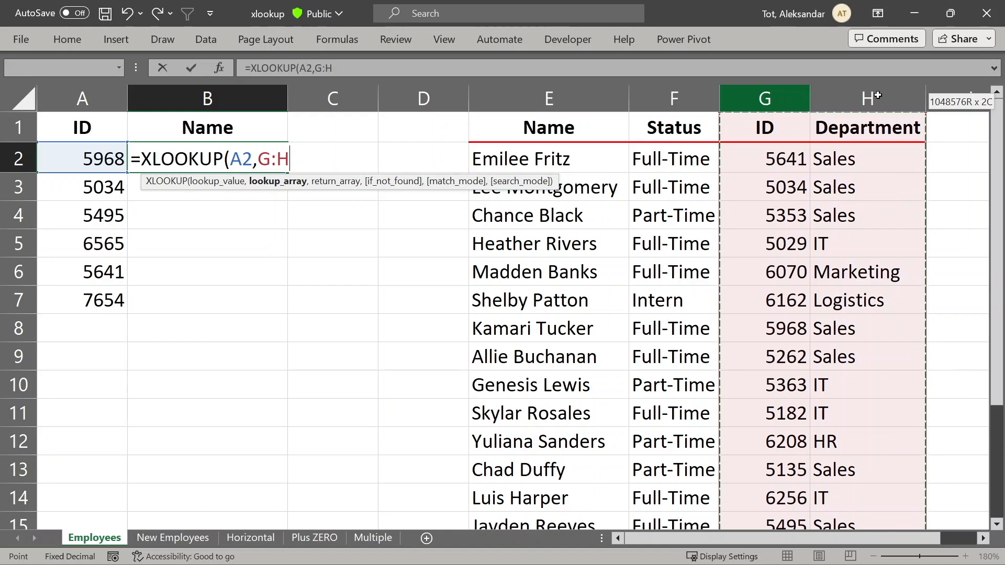
{"action": "type", "text": ","}
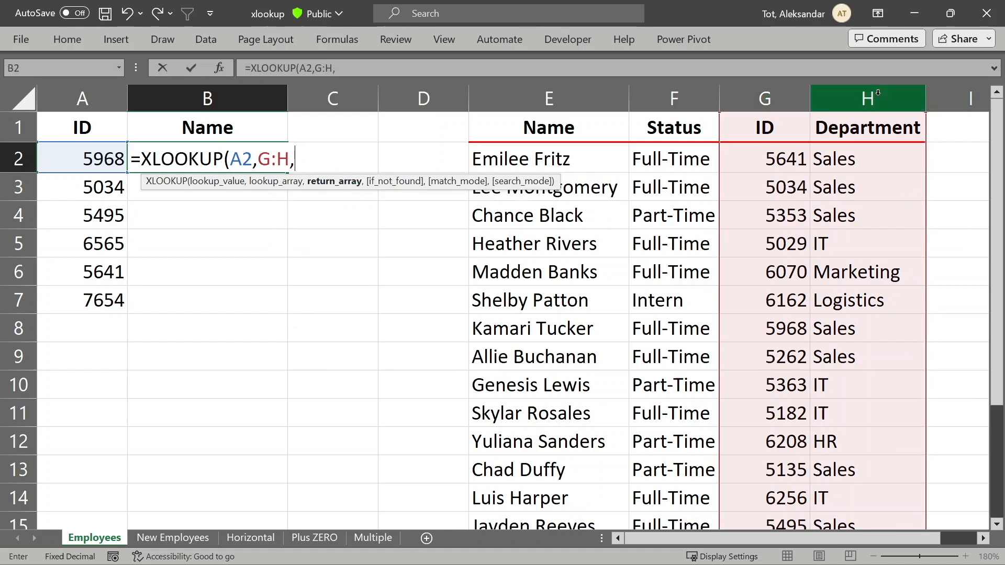
{"action": "type", "text": "2"}
{"action": "key", "text": "BackSpace"}
{"action": "key", "text": "BackSpace"}
{"action": "key", "text": "BackSpace"}
{"action": "key", "text": "BackSpace"}
{"action": "key", "text": "BackSpace"}
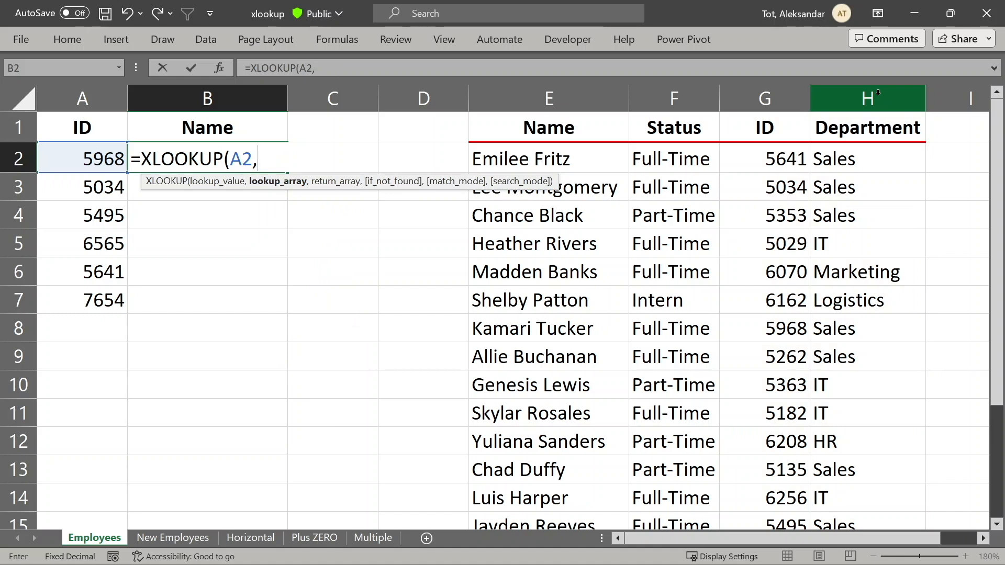
- Set the formula's lookup array to ID column G:G and its return array to Name column E:E
{"action": "left_click", "coordinate": [765, 98]}
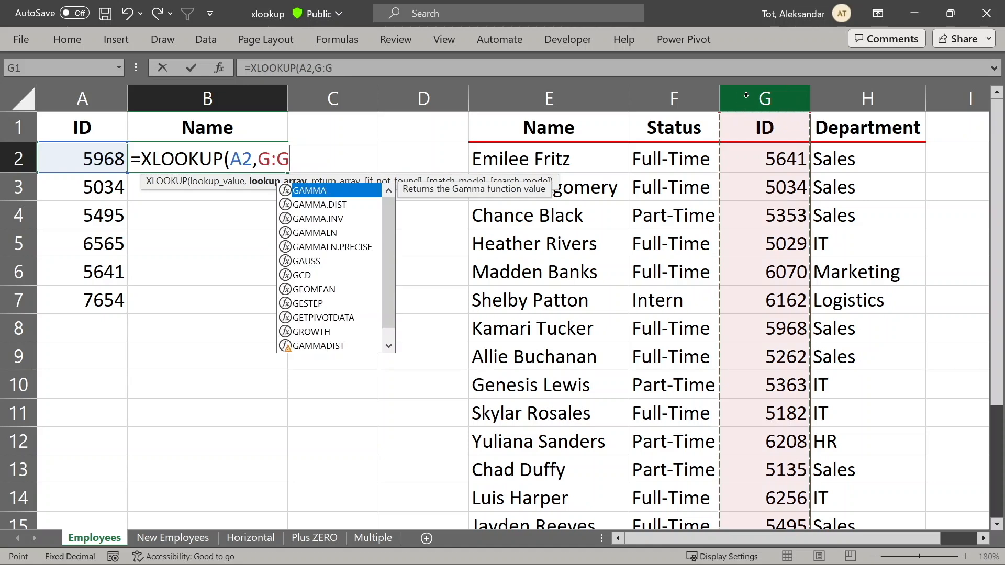
{"action": "type", "text": ","}
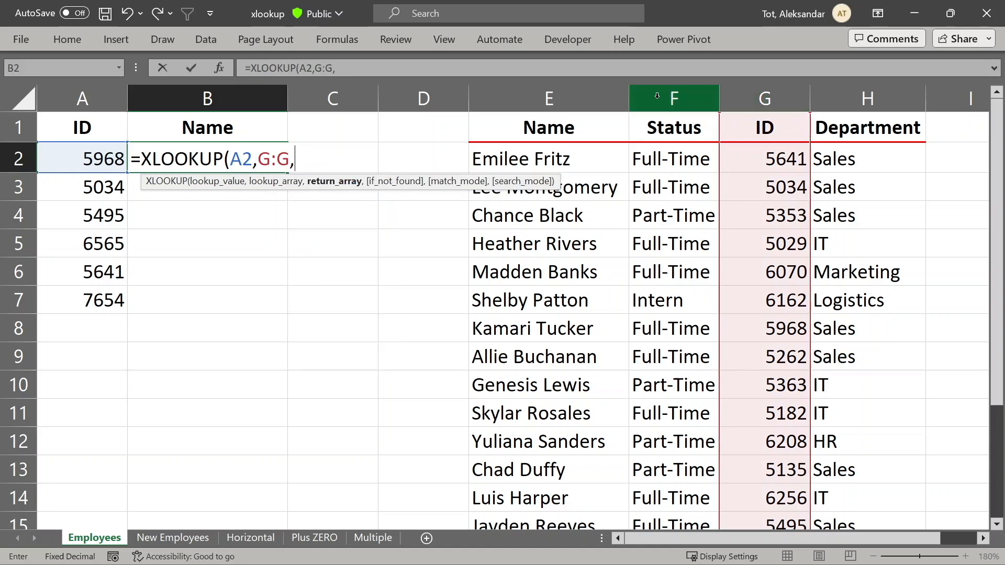
{"action": "left_click", "coordinate": [520, 91]}
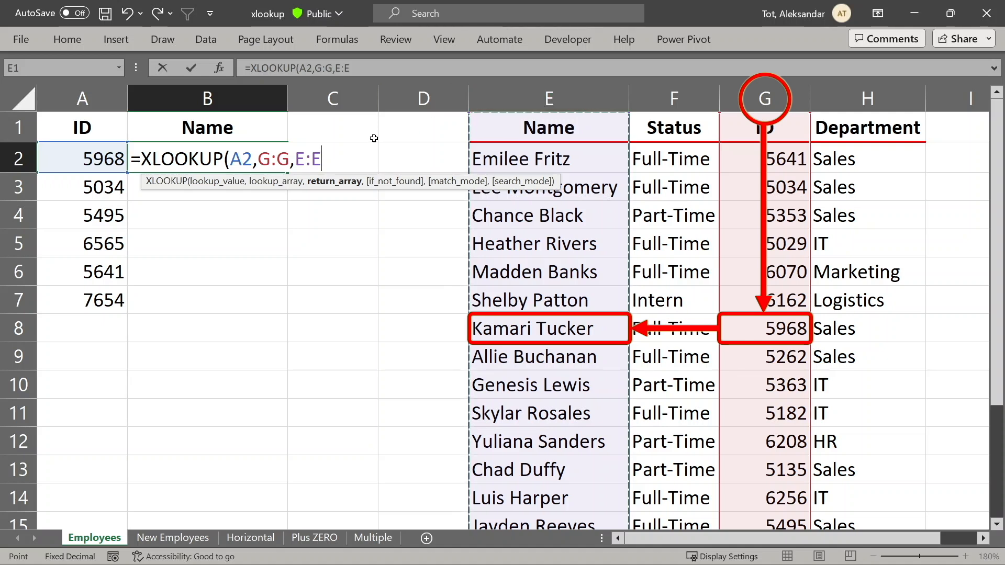
{"action": "double_click", "coordinate": [302, 158]}
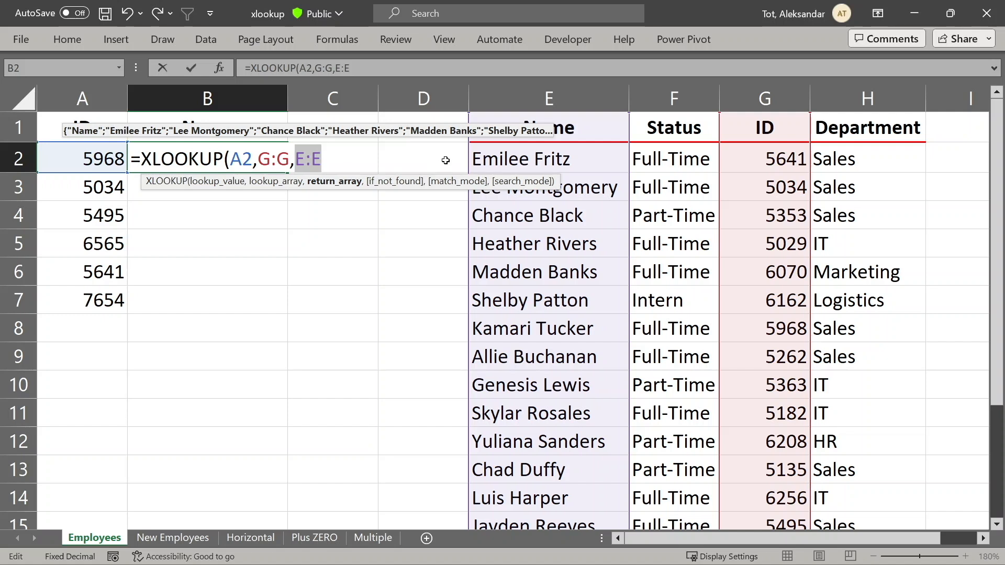
{"action": "left_click", "coordinate": [325, 160]}
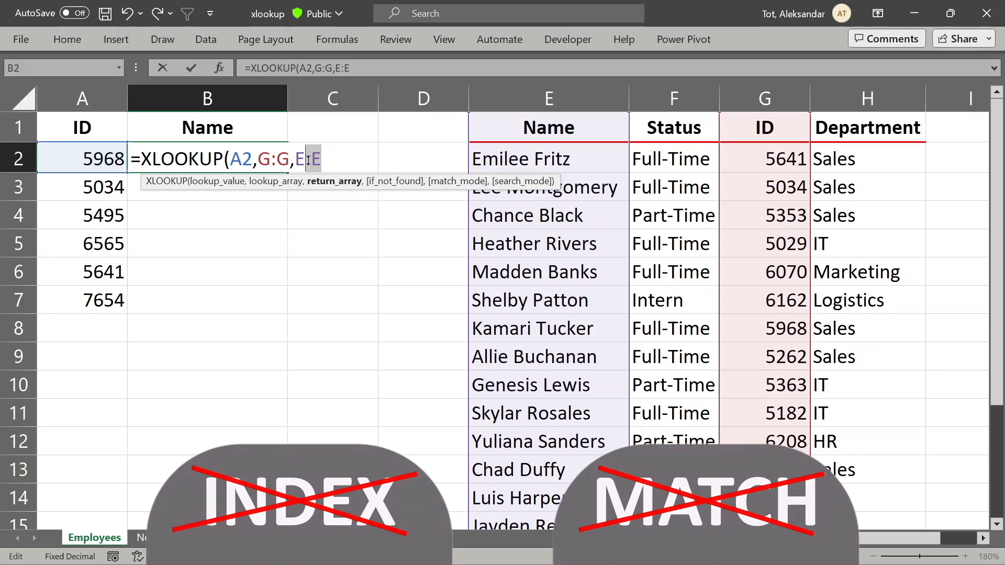
{"action": "double_click", "coordinate": [302, 159]}
{"action": "left_click", "coordinate": [298, 159]}
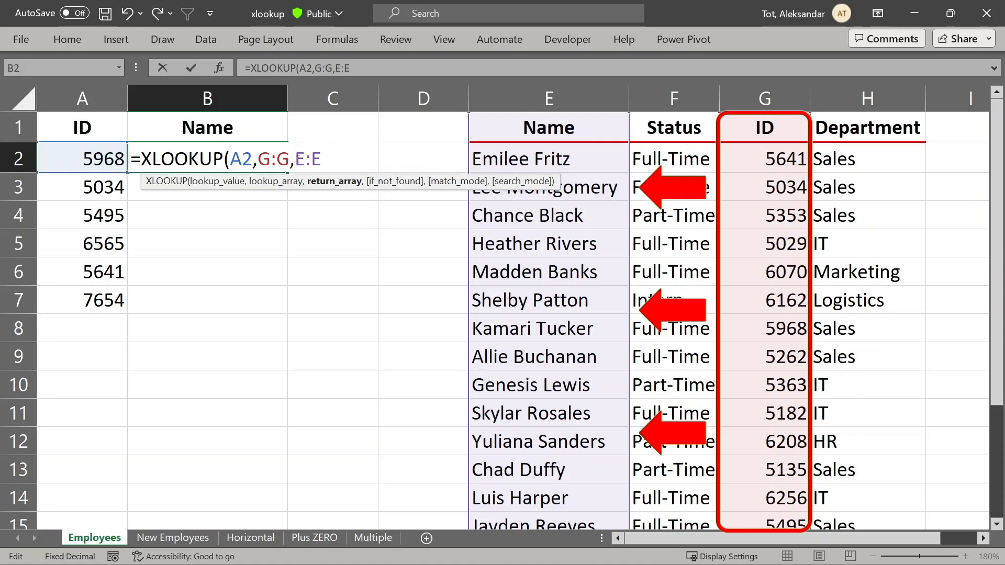
{"action": "left_click_drag", "start_coordinate": [298, 160], "coordinate": [322, 159]}
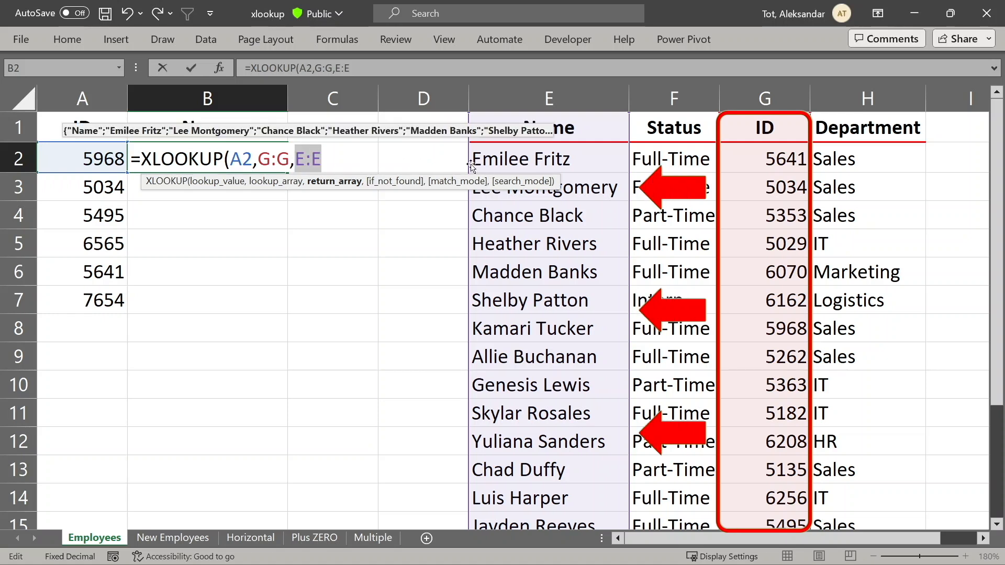
{"action": "left_click", "coordinate": [610, 164]}
{"action": "left_click_drag", "start_coordinate": [609, 164], "coordinate": [607, 521]}
{"action": "left_click_drag", "start_coordinate": [295, 160], "coordinate": [352, 160]}
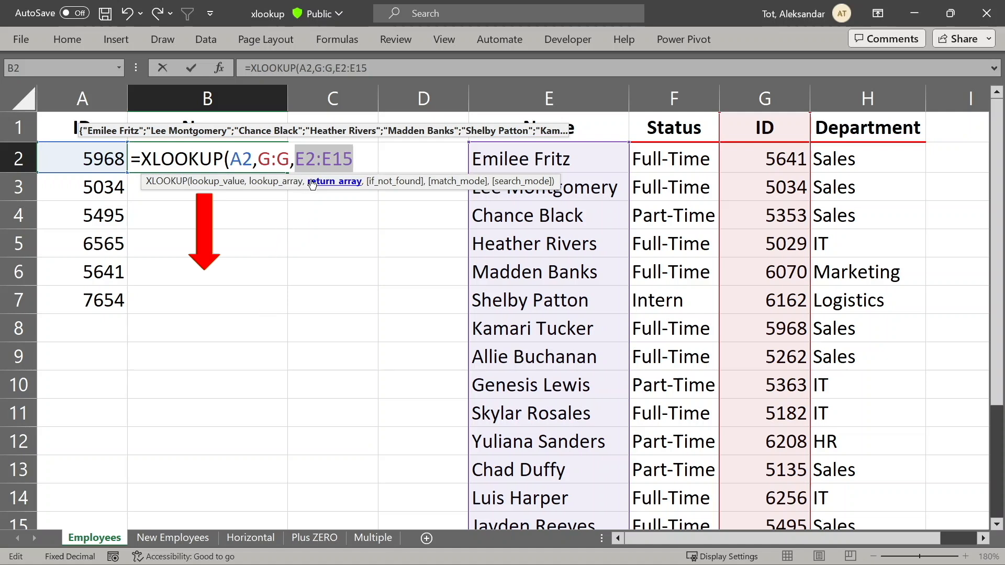
{"action": "key", "text": "F4"}
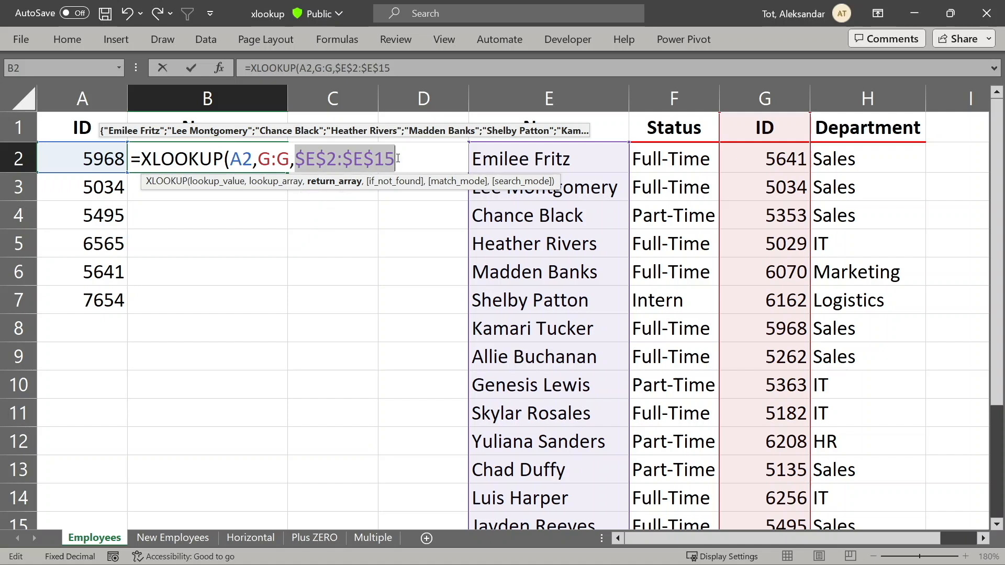
{"action": "key", "text": "BackSpace"}
- Enter column E:E as the return array again, complete the formula in B2 and fill it down to B7
{"action": "left_click", "coordinate": [503, 126]}
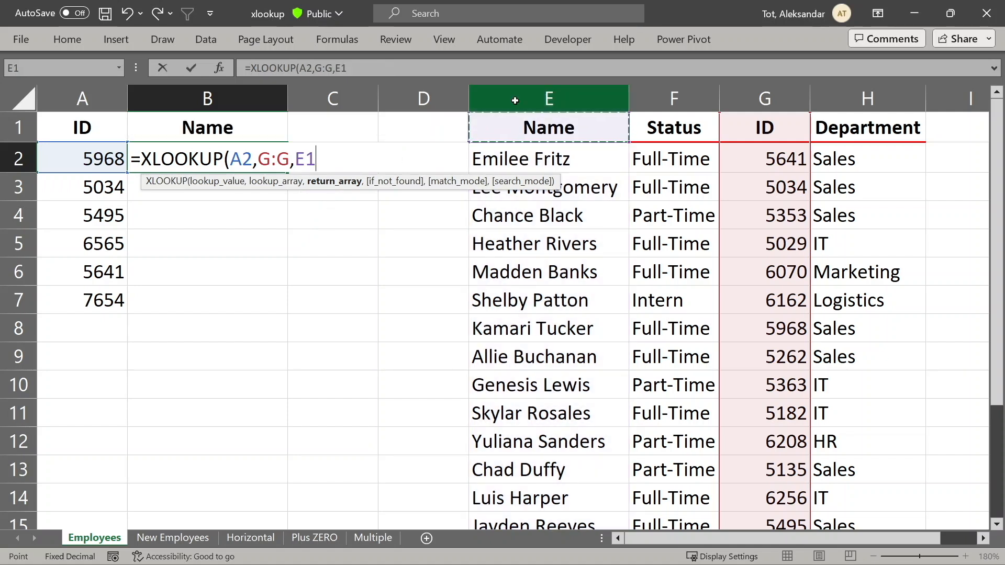
{"action": "left_click", "coordinate": [515, 100]}
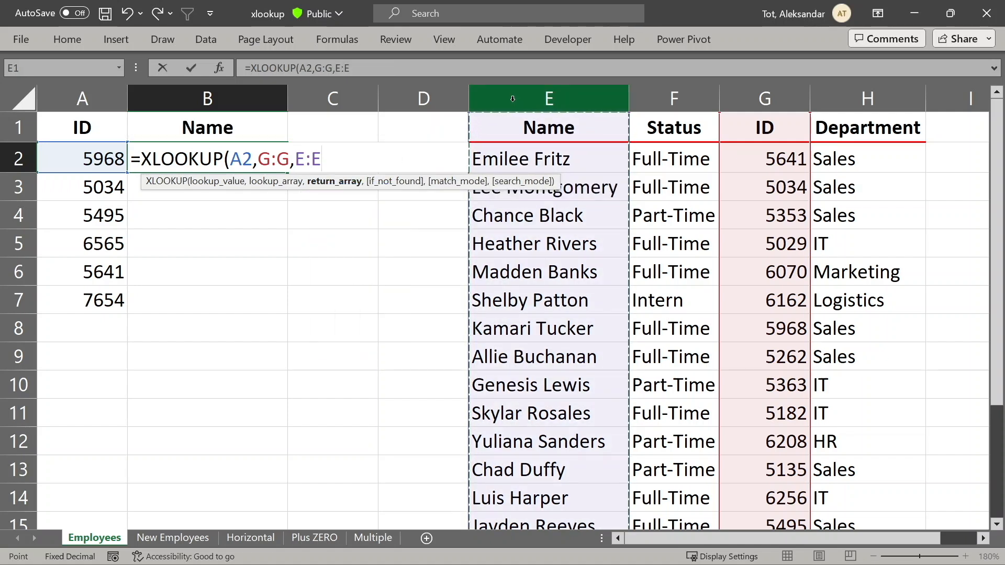
{"action": "type", "text": ")"}
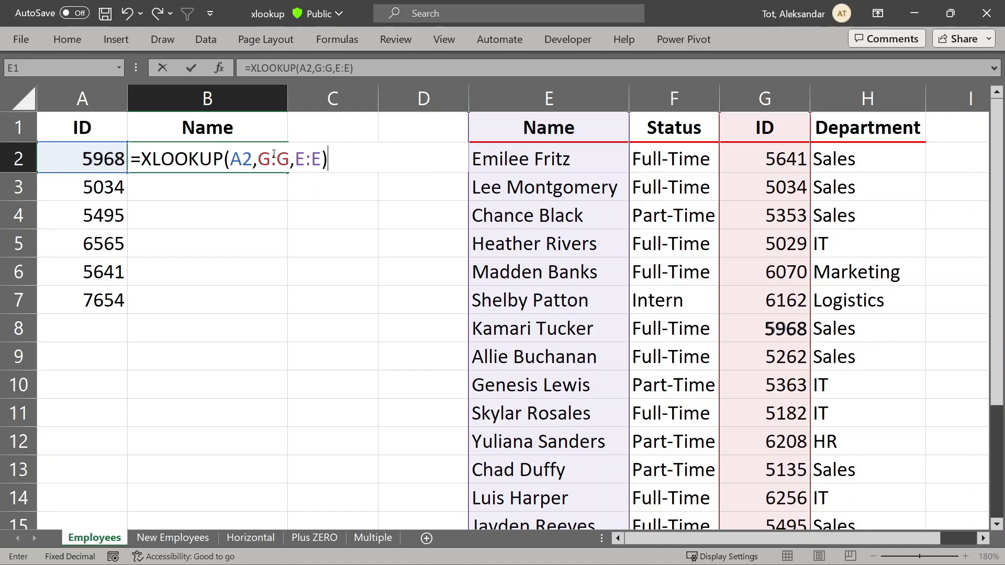
{"action": "double_click", "coordinate": [222, 158]}
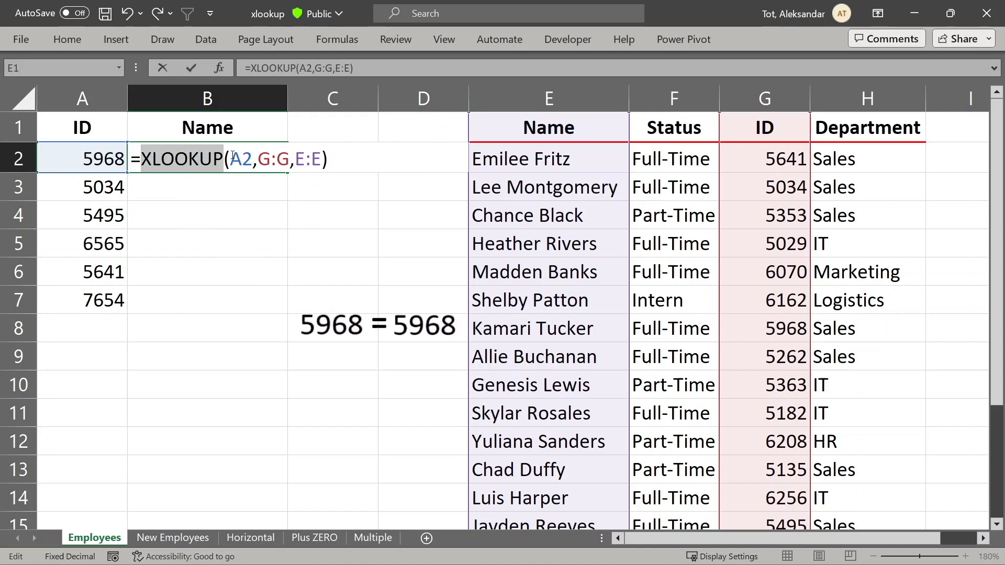
{"action": "double_click", "coordinate": [242, 158]}
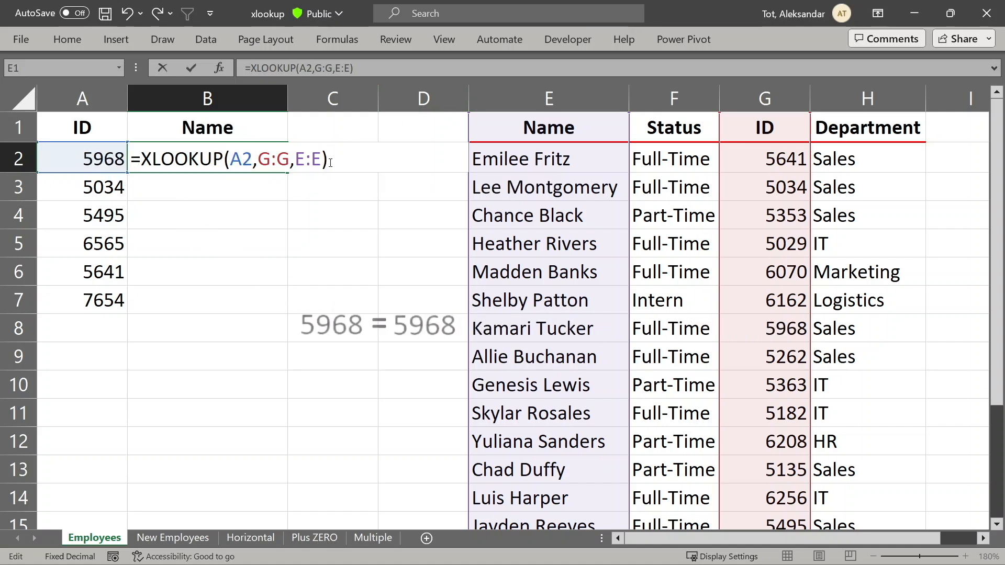
{"action": "key", "text": "ctrl+Return"}
{"action": "double_click", "coordinate": [288, 172]}
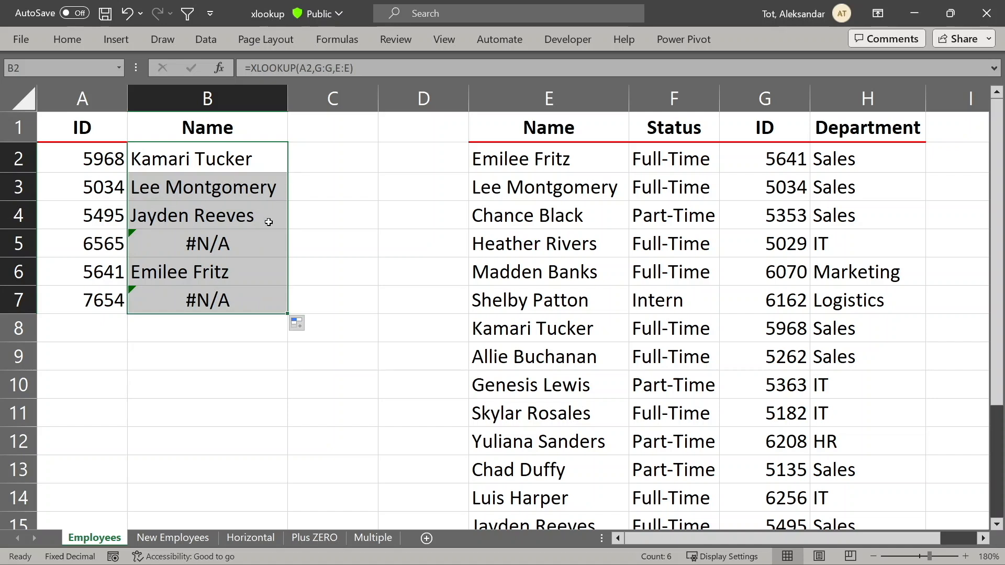
{"action": "left_click", "coordinate": [268, 243]}
{"action": "left_click", "coordinate": [266, 297]}
{"action": "left_click", "coordinate": [259, 319]}
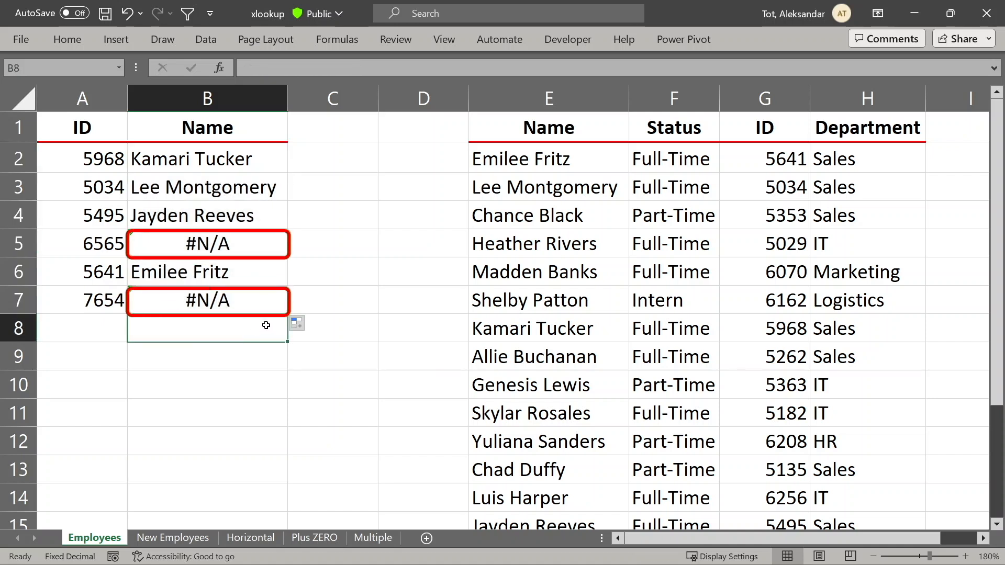
- Add "NO DATA" as the if_not_found argument of the XLOOKUP in B2 and fill the formula down to B7
{"action": "double_click", "coordinate": [266, 158]}
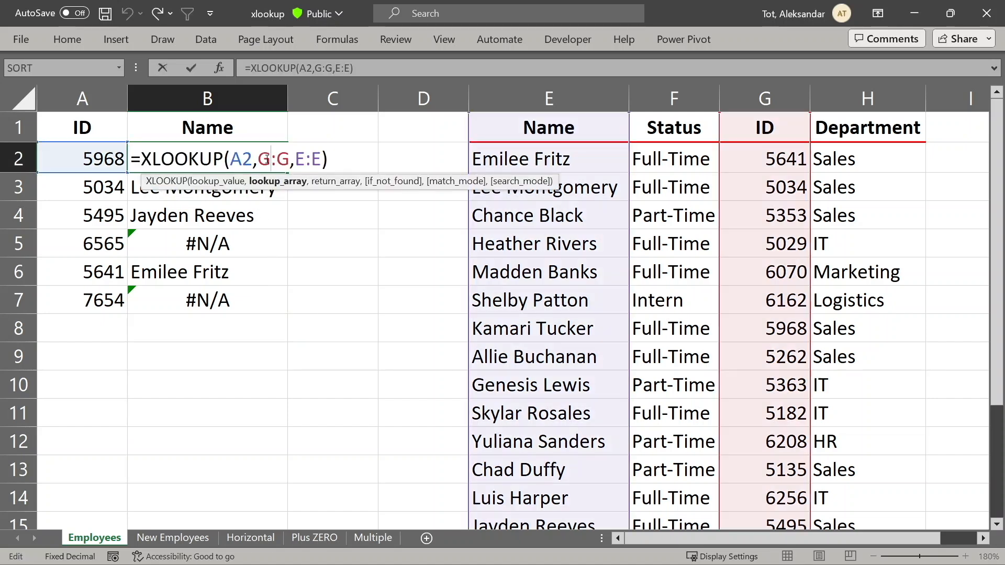
{"action": "left_click", "coordinate": [321, 159]}
{"action": "type", "text": ","}
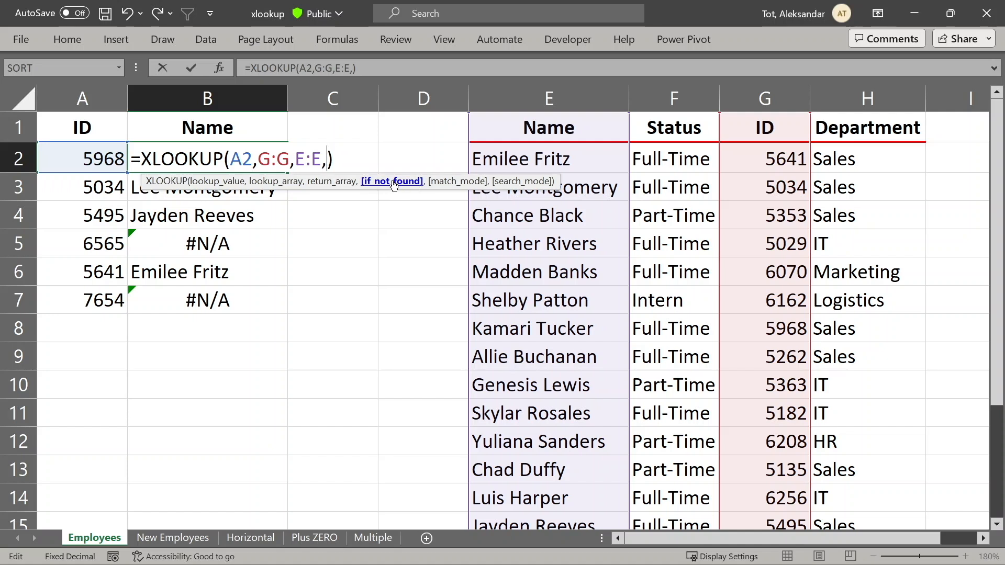
{"action": "type", "text": "\"NO DATA\""}
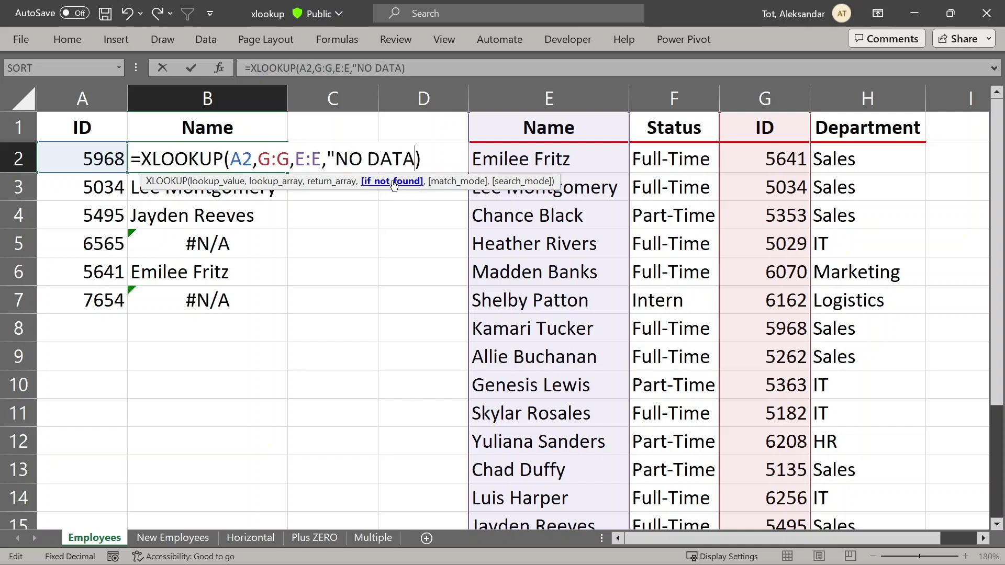
{"action": "key", "text": "ctrl+Return"}
{"action": "double_click", "coordinate": [288, 173]}
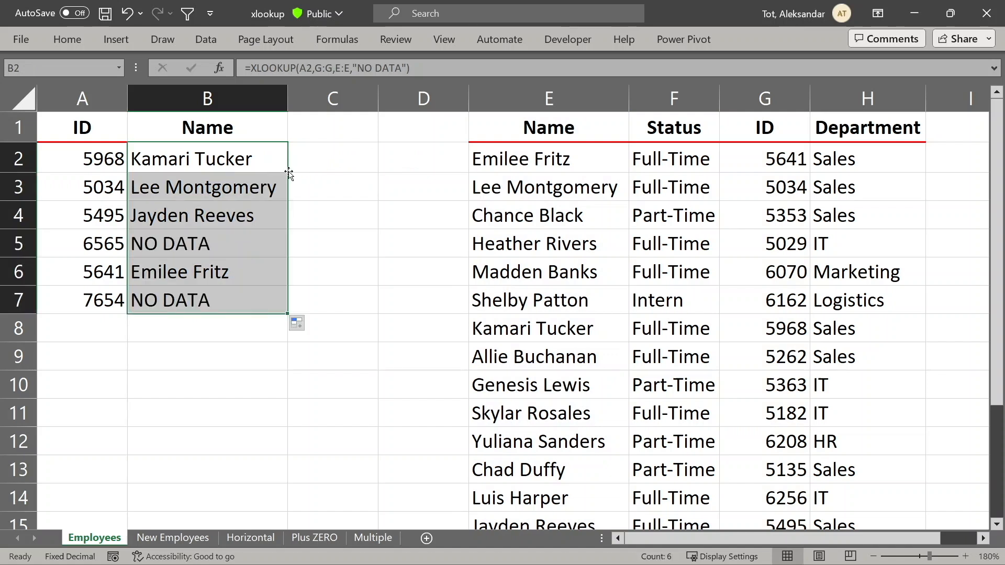
{"action": "left_click", "coordinate": [242, 306]}
{"action": "left_click", "coordinate": [237, 333]}
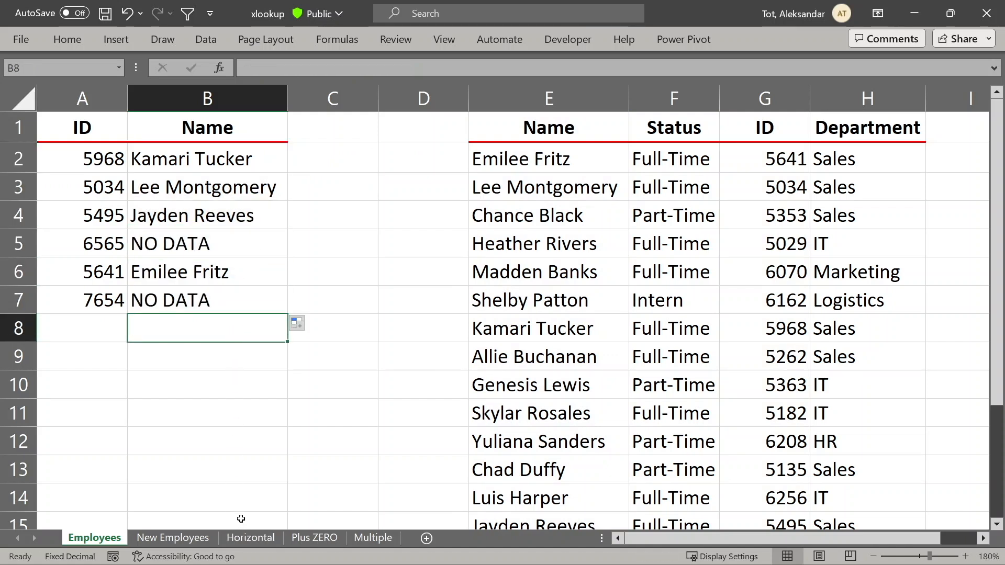
- Add 0 (Exact match) as the match_mode argument of the XLOOKUP in B2, after reviewing the available match modes
{"action": "left_click", "coordinate": [280, 165]}
{"action": "double_click", "coordinate": [276, 162]}
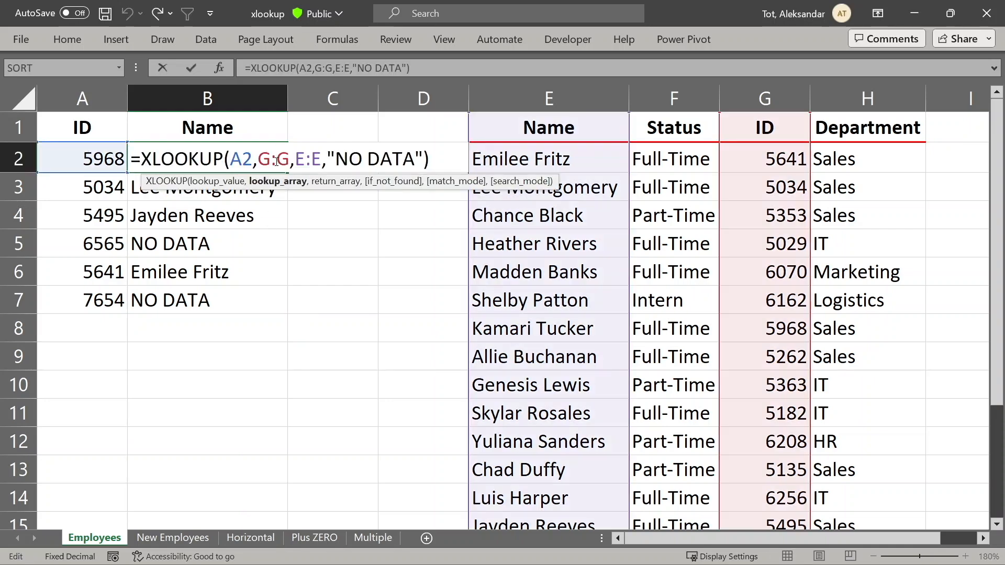
{"action": "left_click", "coordinate": [425, 158]}
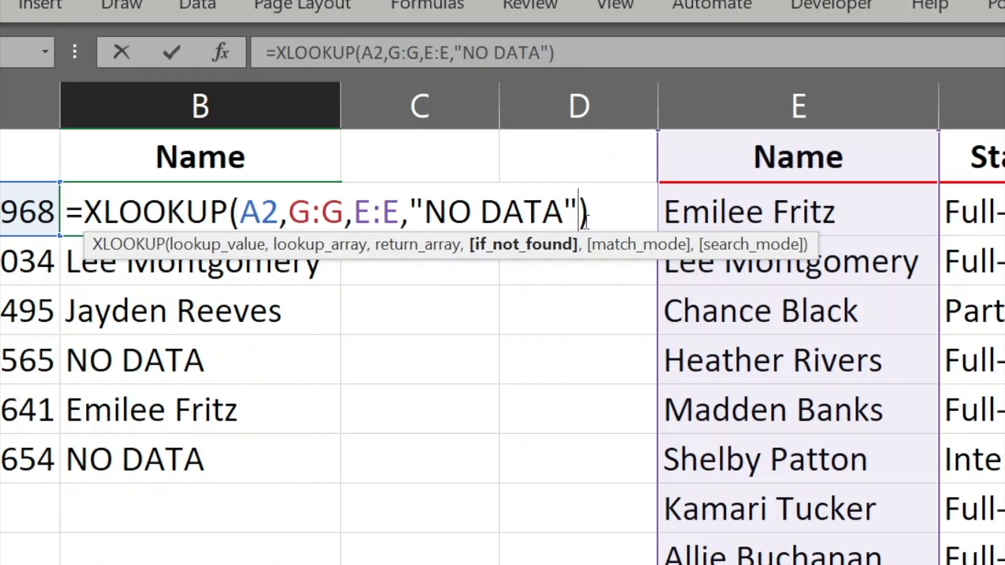
{"action": "type", "text": ","}
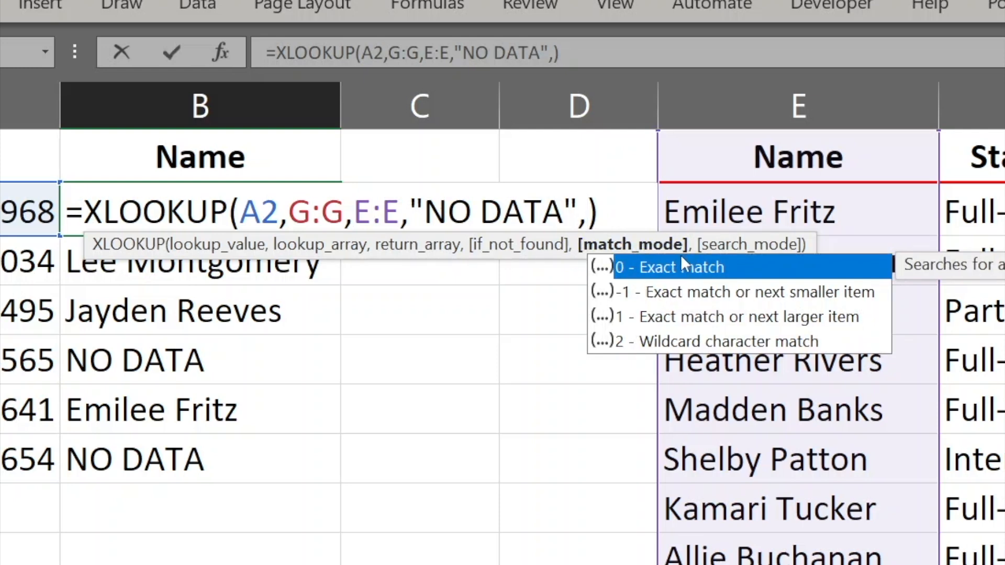
{"action": "left_click", "coordinate": [666, 269]}
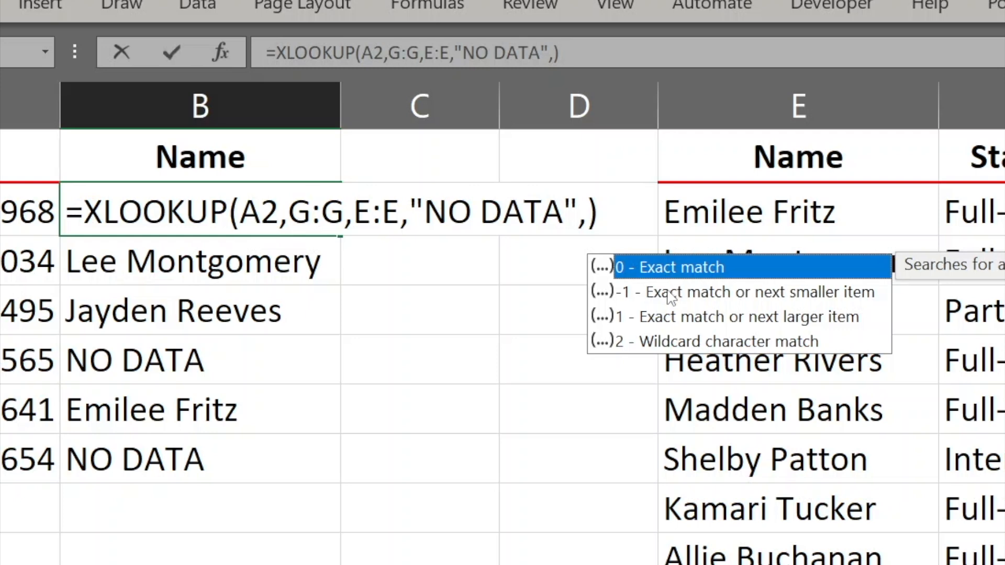
{"action": "left_click", "coordinate": [670, 317]}
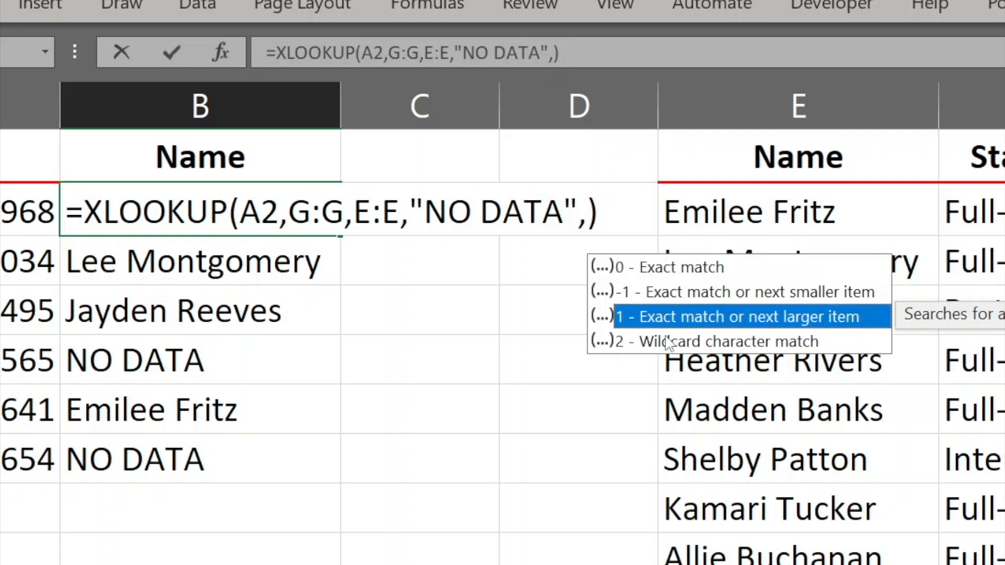
{"action": "left_click", "coordinate": [670, 341]}
{"action": "key", "text": "Up"}
{"action": "key", "text": "Up"}
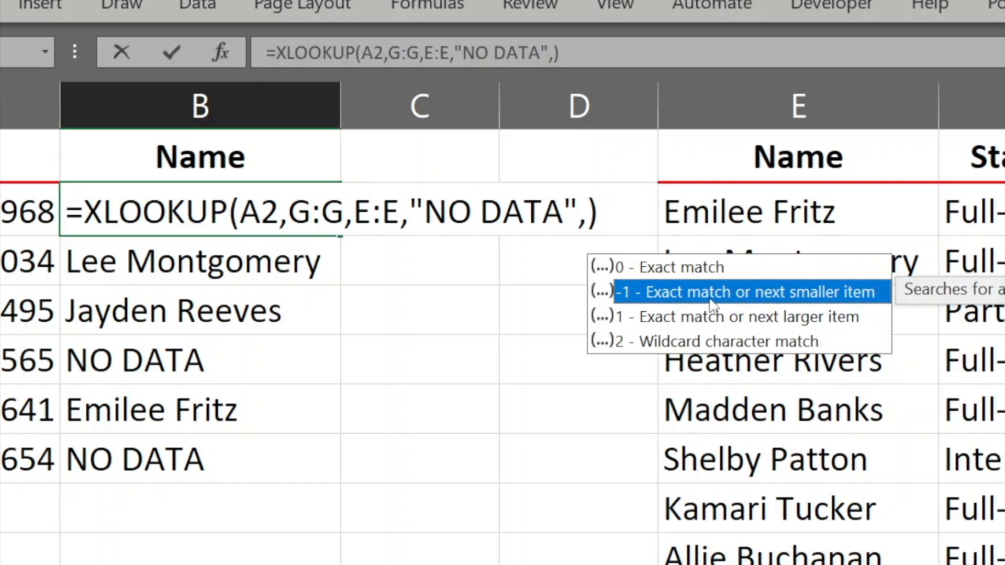
{"action": "left_click", "coordinate": [796, 317]}
{"action": "left_click", "coordinate": [787, 339]}
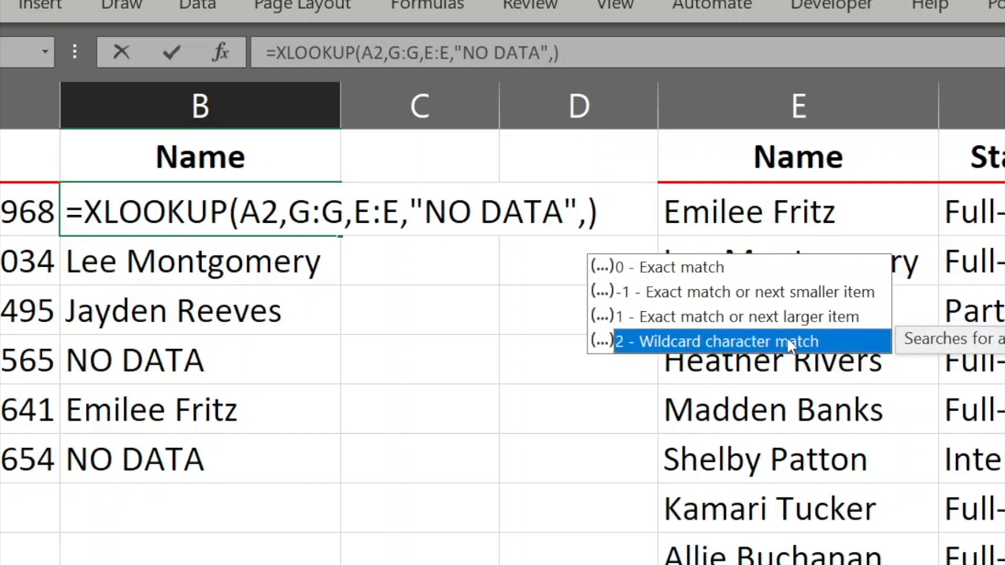
{"action": "left_click", "coordinate": [590, 216]}
{"action": "type", "text": "0"}
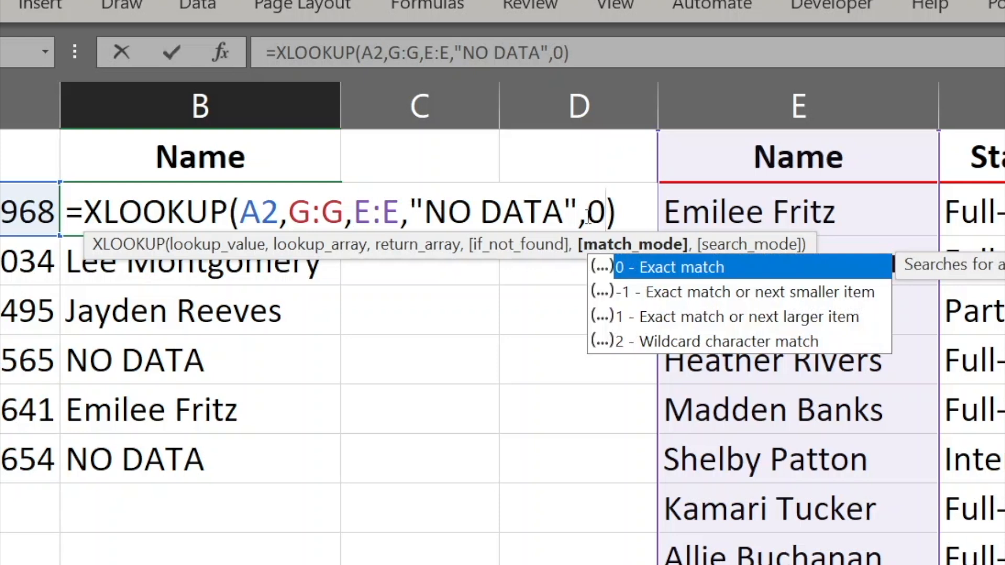
- Add 1 (Search first-to-last) as the search_mode argument of the XLOOKUP in B2 and fill the formula down to B7
{"action": "type", "text": ","}
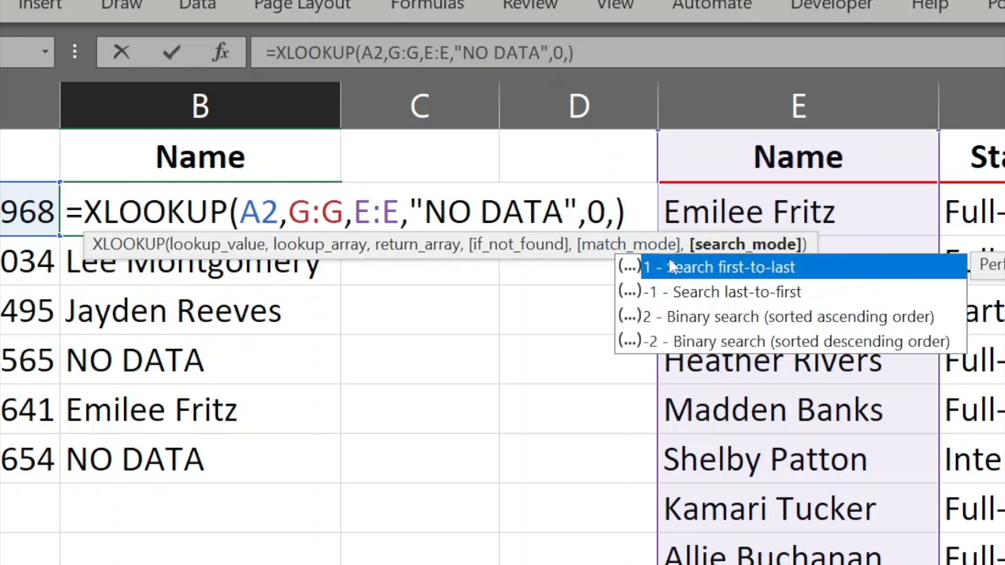
{"action": "left_click", "coordinate": [699, 272]}
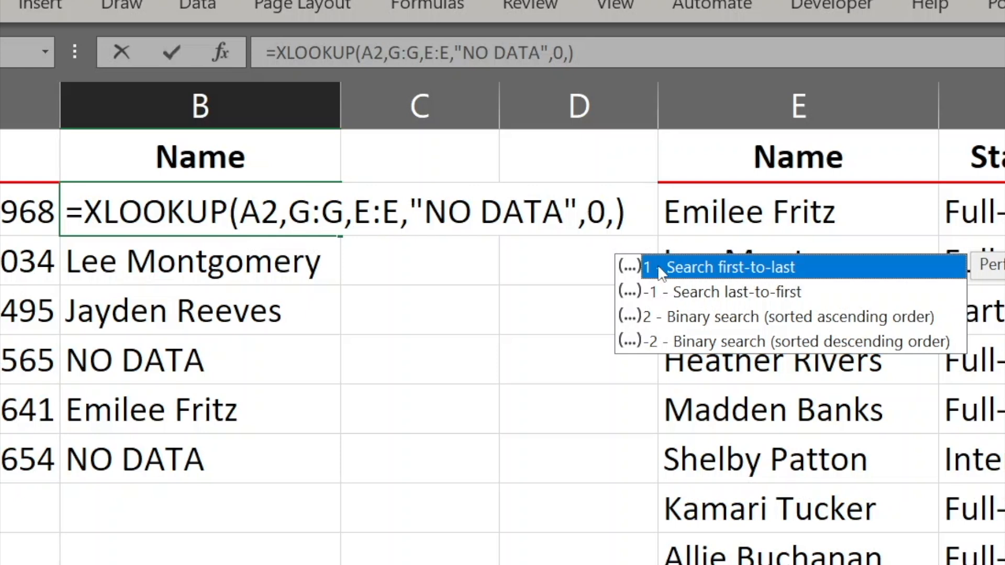
{"action": "left_click", "coordinate": [696, 318]}
{"action": "left_click", "coordinate": [695, 342]}
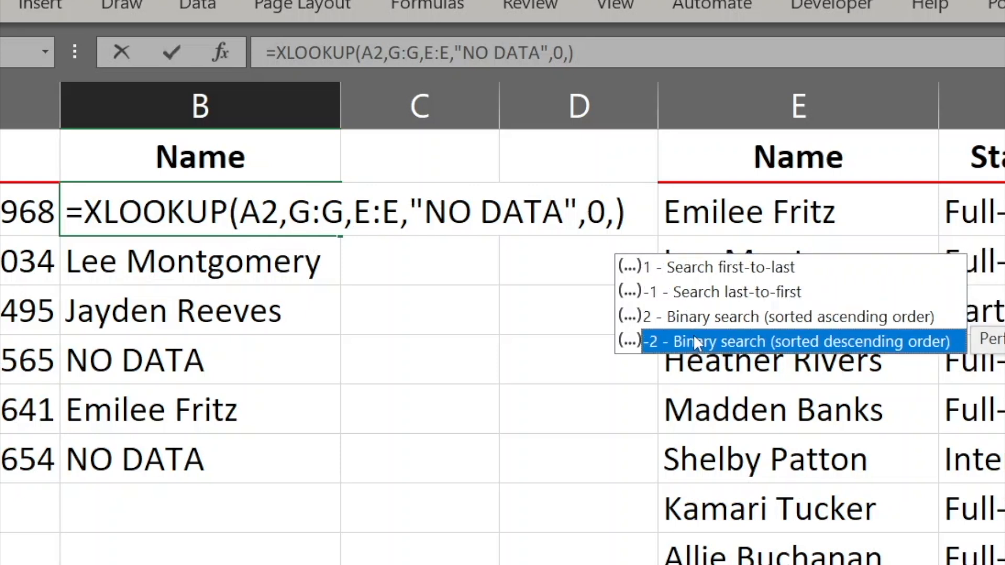
{"action": "key", "text": "Escape"}
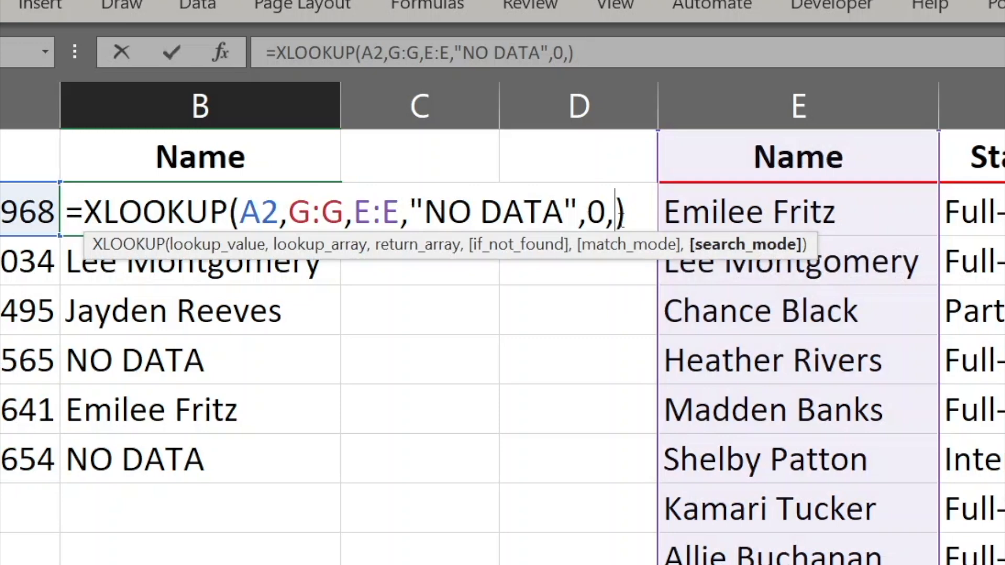
{"action": "type", "text": "1"}
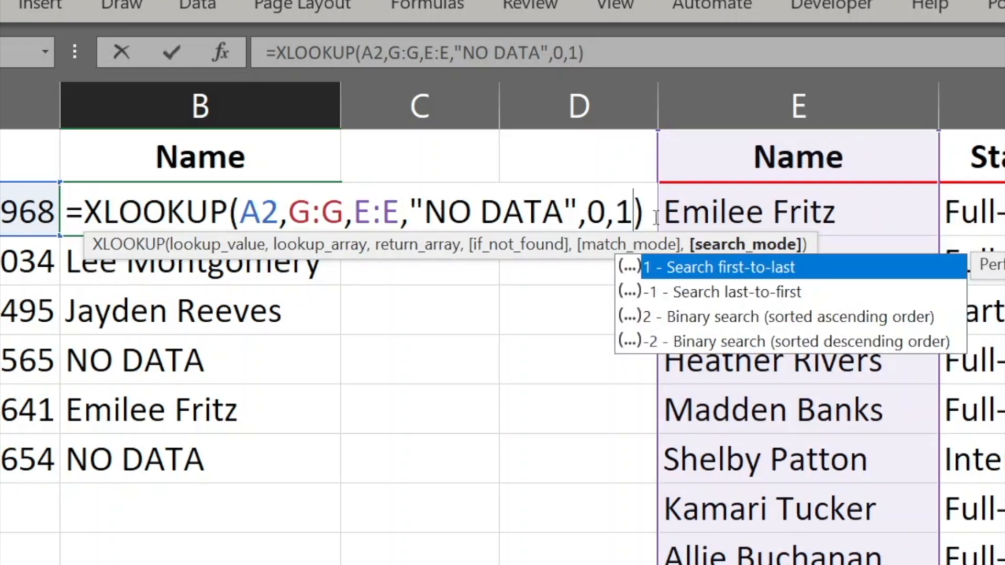
{"action": "key", "text": "ctrl+Return"}
{"action": "double_click", "coordinate": [341, 235]}
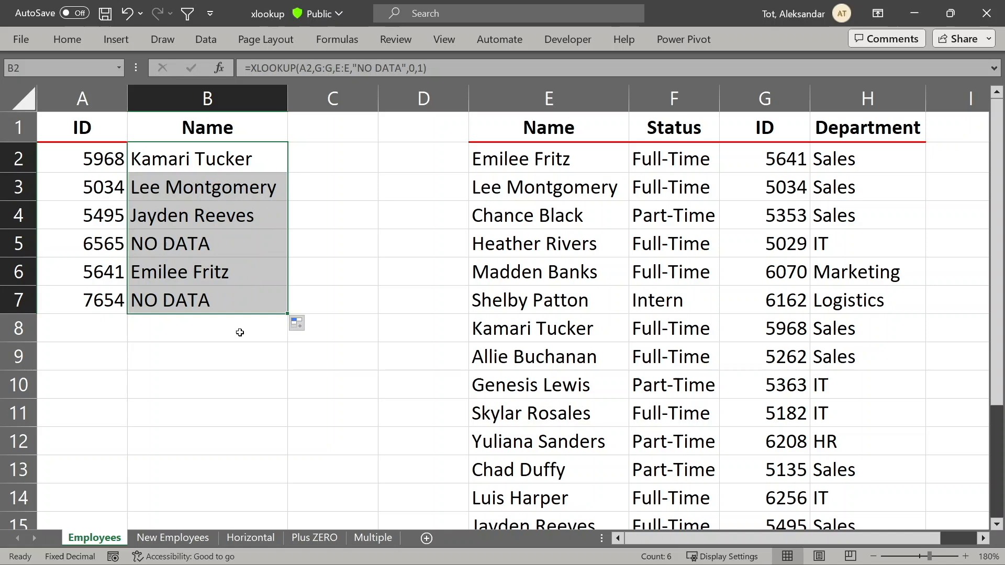
{"action": "left_click", "coordinate": [240, 333]}
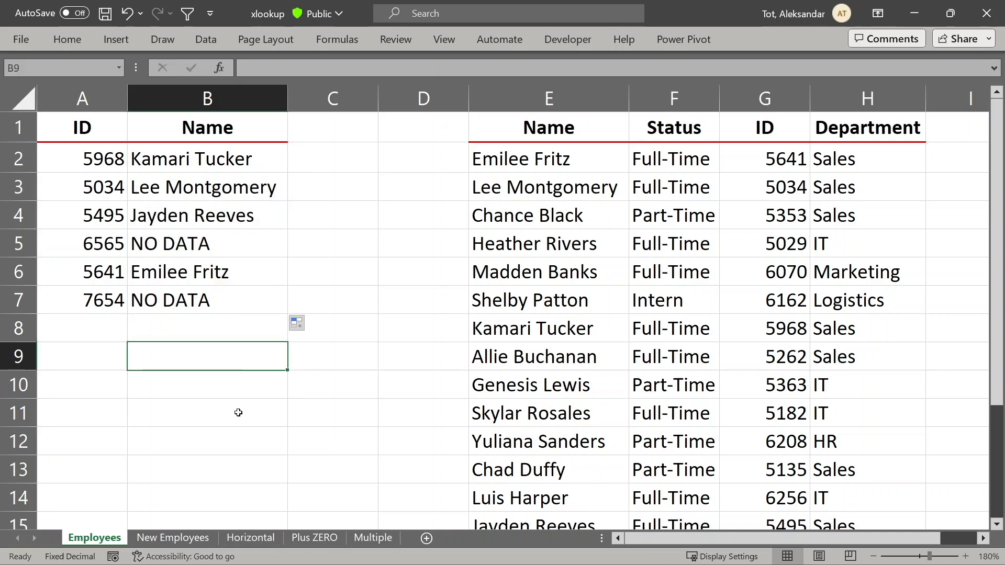
- On the Horizontal sheet, start an XLOOKUP formula in Cost cell B8 with the month in A8 as the lookup value
{"action": "left_click", "coordinate": [252, 538]}
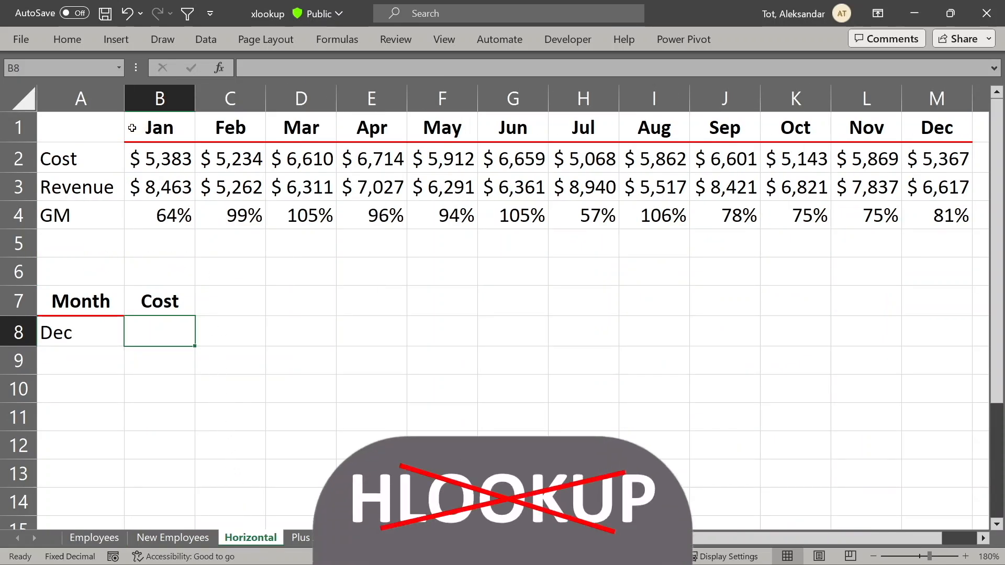
{"action": "left_click_drag", "start_coordinate": [132, 128], "coordinate": [911, 131]}
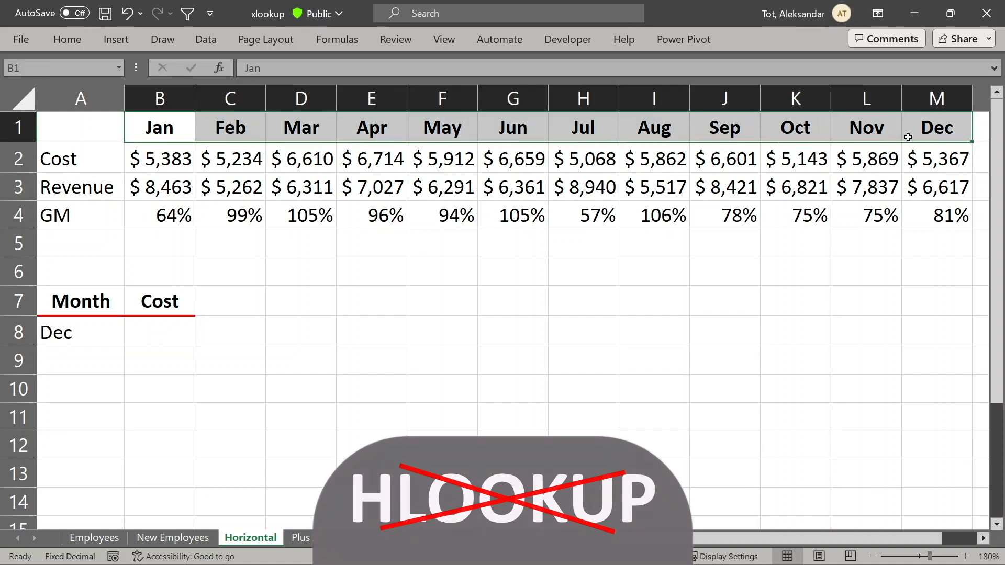
{"action": "left_click_drag", "start_coordinate": [132, 159], "coordinate": [938, 158]}
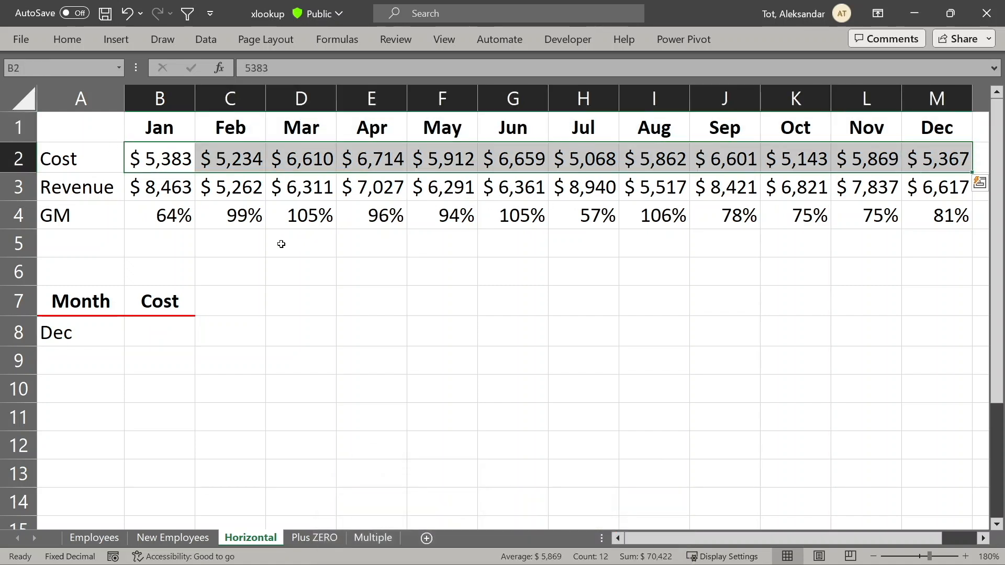
{"action": "left_click", "coordinate": [186, 304]}
{"action": "left_click", "coordinate": [117, 332]}
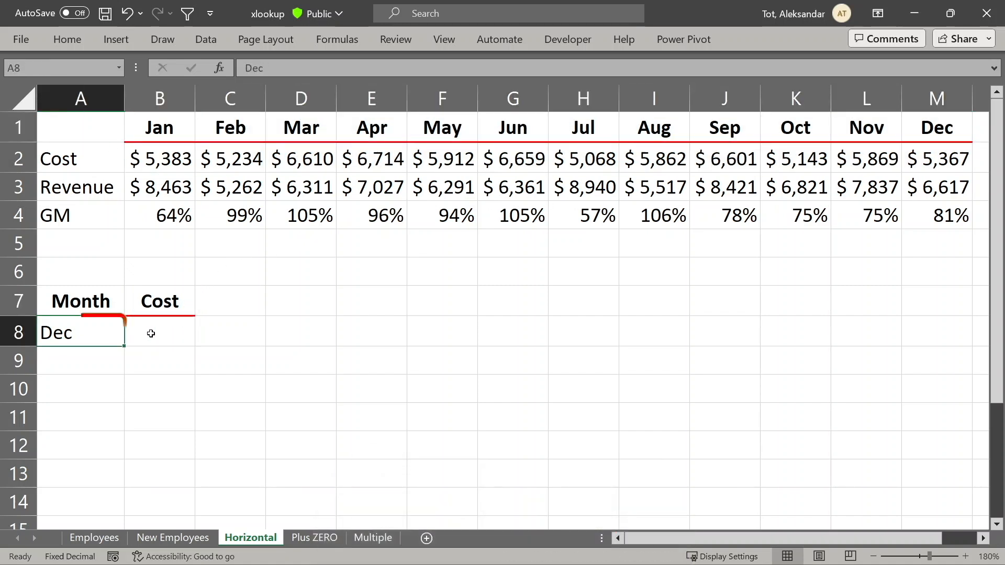
{"action": "left_click", "coordinate": [160, 335]}
{"action": "type", "text": "=XLOOKUP("}
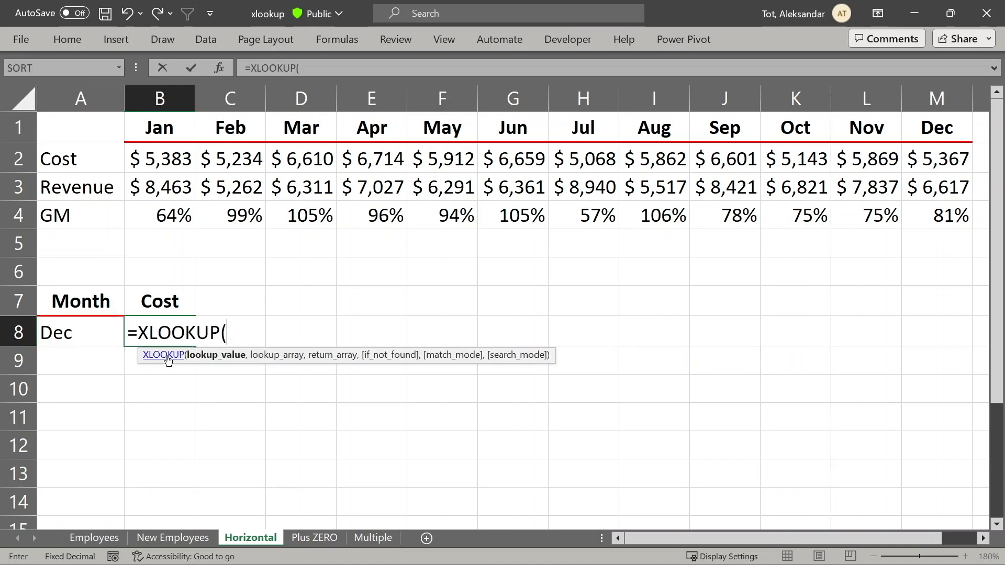
{"action": "left_click", "coordinate": [87, 332]}
{"action": "type", "text": ","}
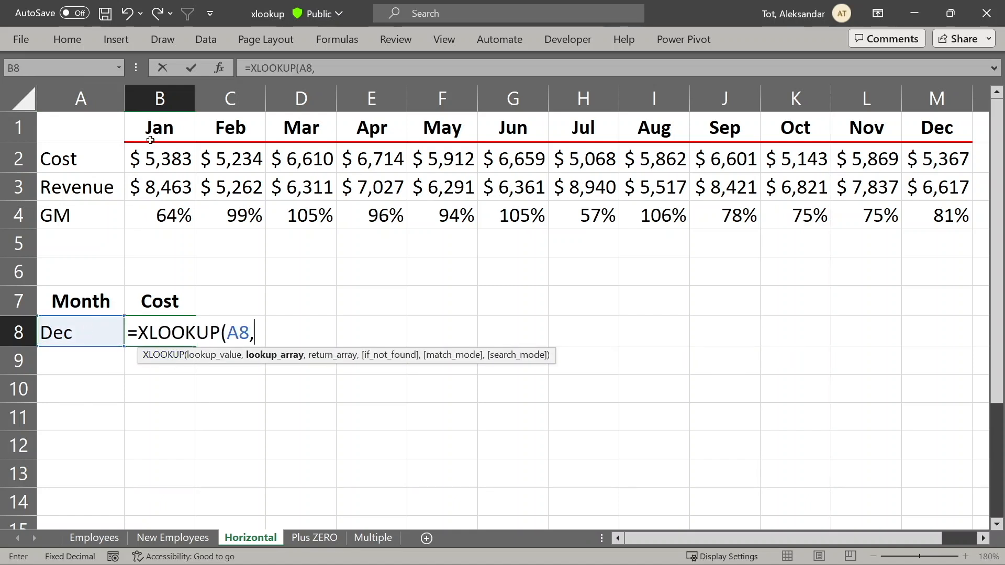
- Set the lookup array to months B1:M1 and the return array to costs B2:M2, and complete the formula in B8
{"action": "left_click_drag", "start_coordinate": [152, 138], "coordinate": [932, 132]}
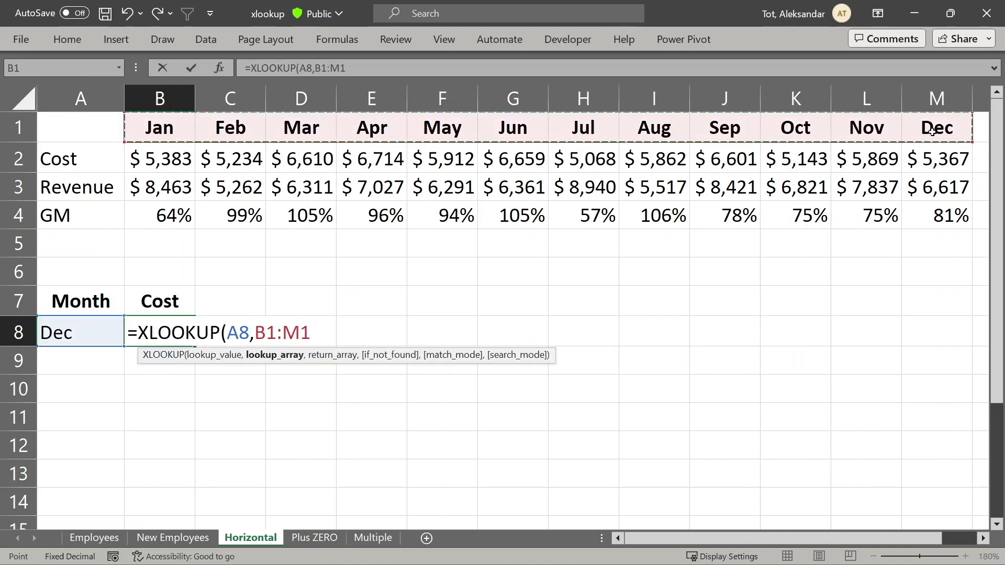
{"action": "type", "text": ","}
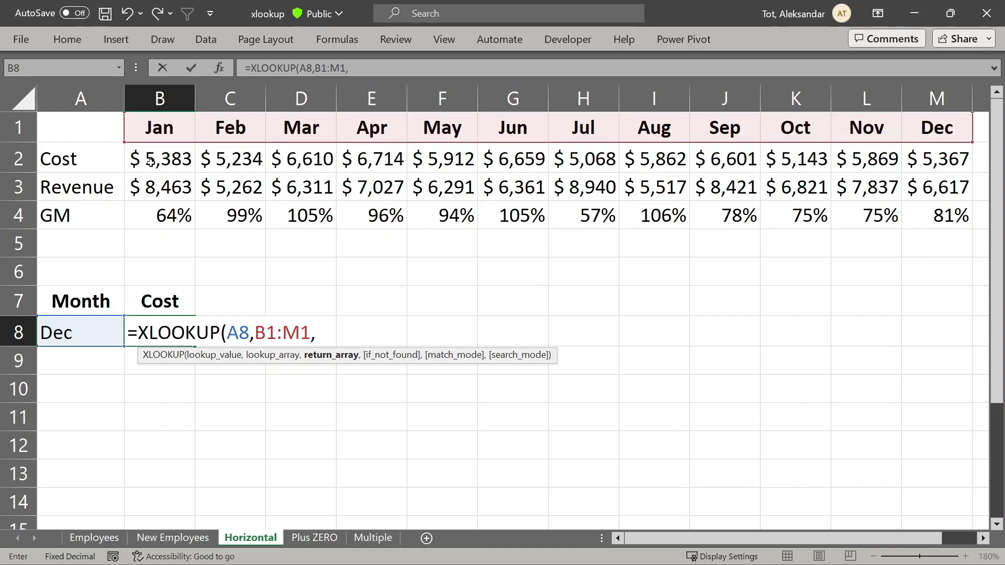
{"action": "left_click_drag", "start_coordinate": [150, 163], "coordinate": [926, 163]}
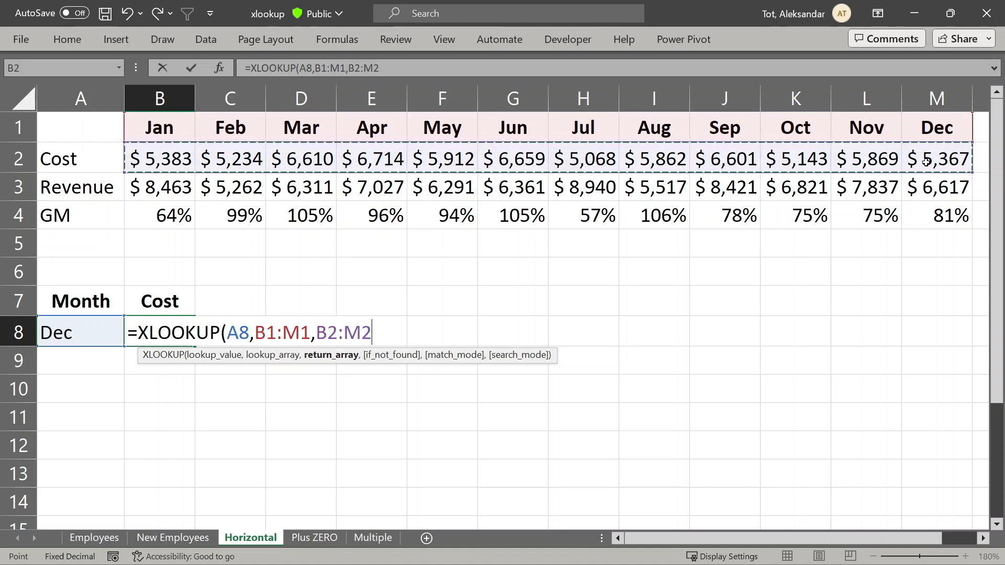
{"action": "key", "text": "ctrl+Return"}
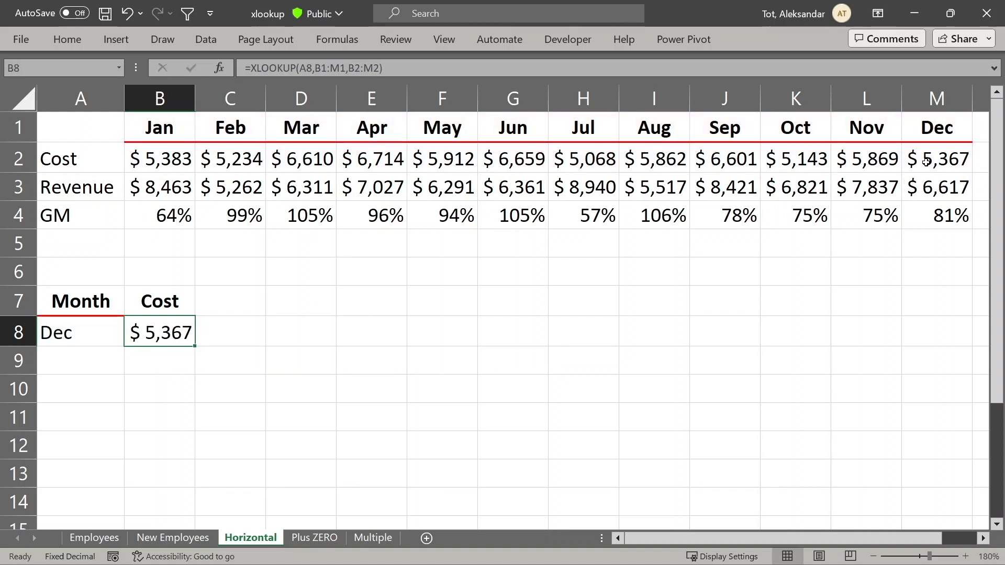
{"action": "left_click", "coordinate": [925, 162]}
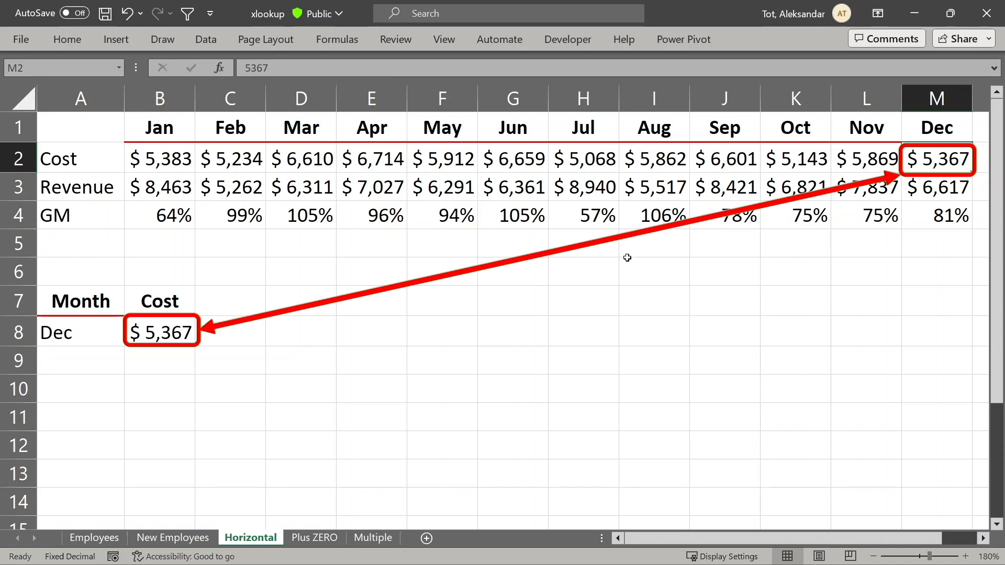
- Compare the column headers of the Employees and New Employees sheets, and examine the NO DATA lookups in B5 and B7 on Employees
{"action": "left_click", "coordinate": [93, 538]}
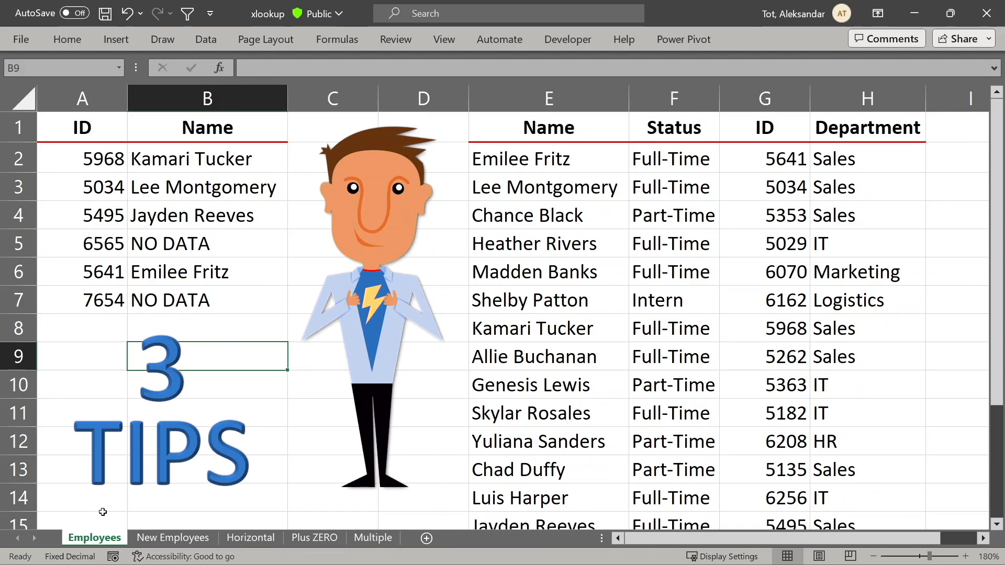
{"action": "left_click_drag", "start_coordinate": [502, 127], "coordinate": [851, 125]}
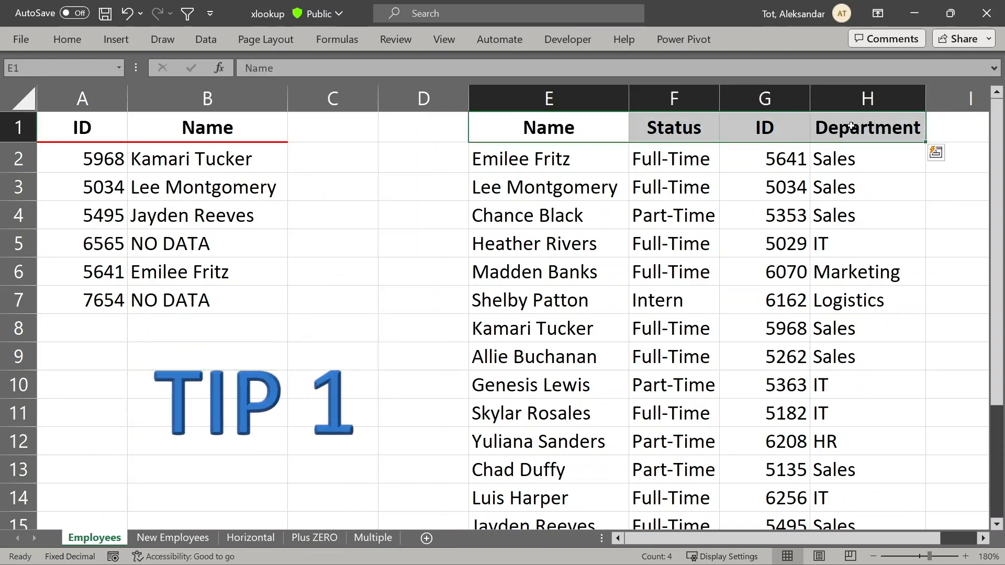
{"action": "left_click", "coordinate": [189, 537]}
{"action": "left_click_drag", "start_coordinate": [72, 128], "coordinate": [749, 127]}
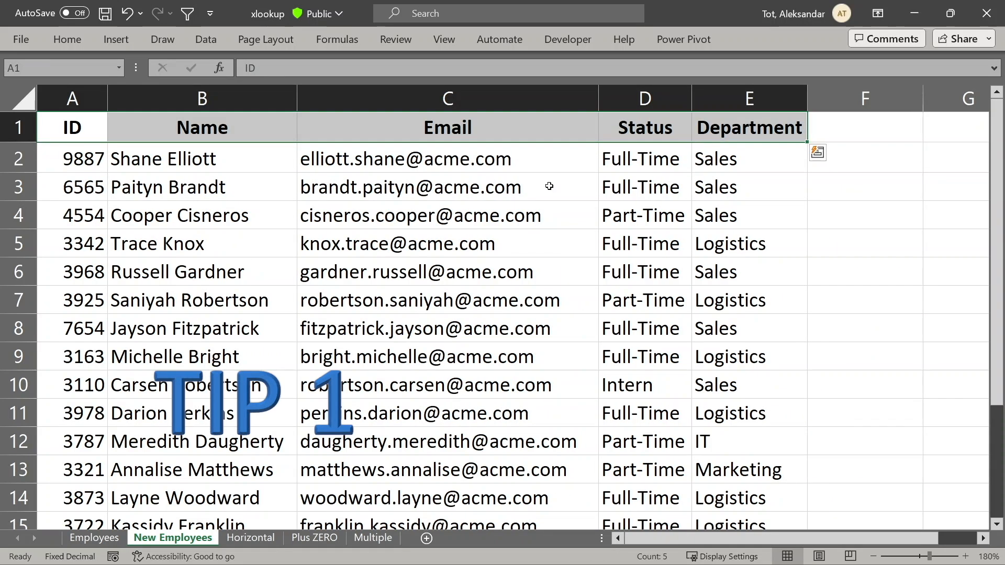
{"action": "left_click", "coordinate": [94, 537]}
{"action": "left_click_drag", "start_coordinate": [207, 159], "coordinate": [233, 308]}
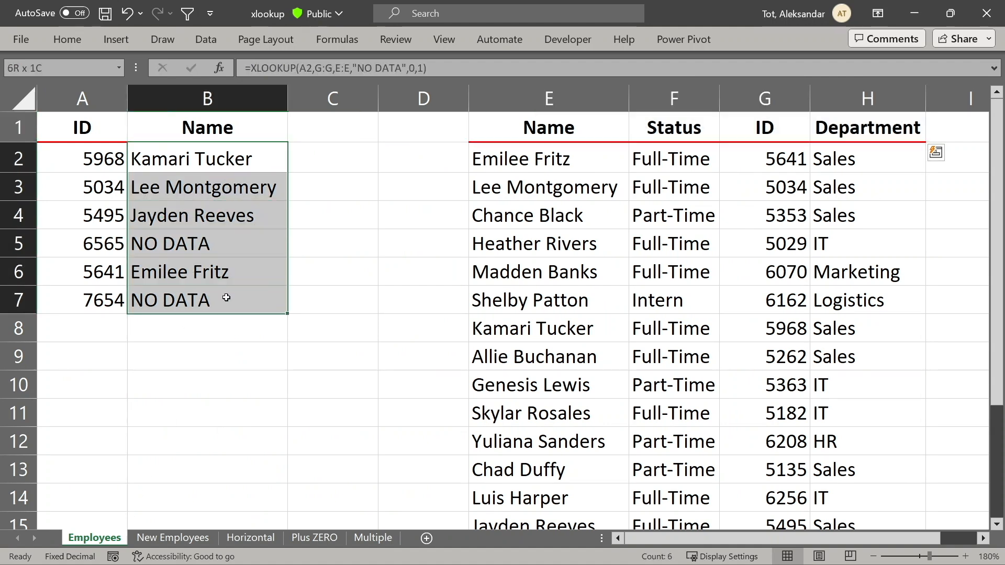
{"action": "left_click", "coordinate": [243, 330]}
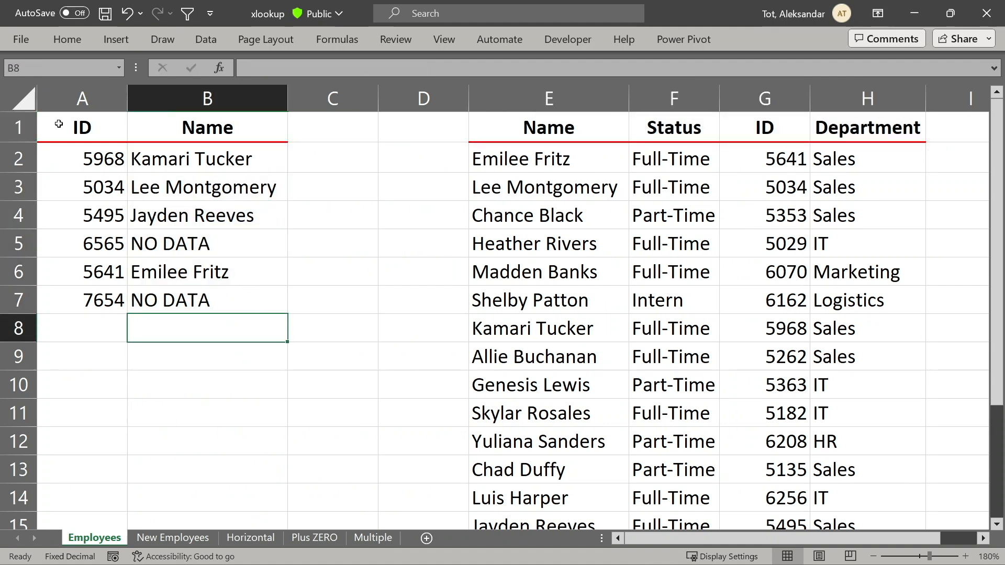
{"action": "left_click_drag", "start_coordinate": [59, 124], "coordinate": [218, 287]}
{"action": "left_click", "coordinate": [259, 242]}
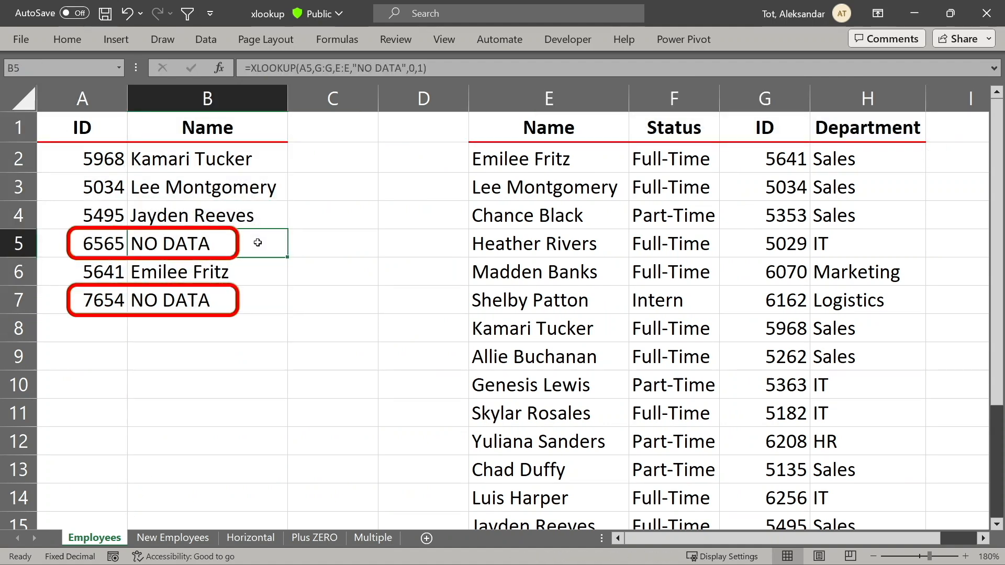
{"action": "left_click", "coordinate": [163, 300]}
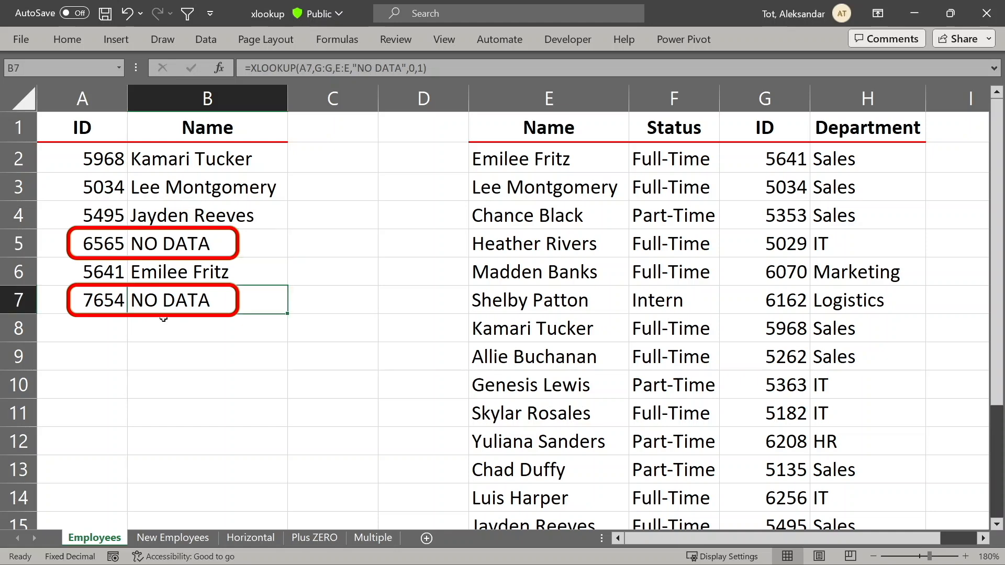
{"action": "left_click", "coordinate": [166, 538]}
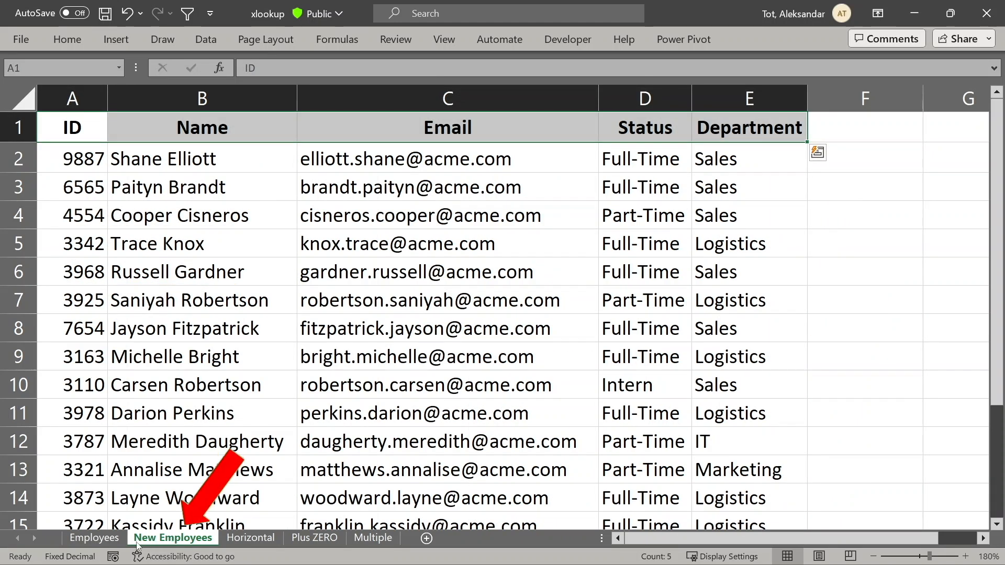
{"action": "left_click", "coordinate": [119, 543]}
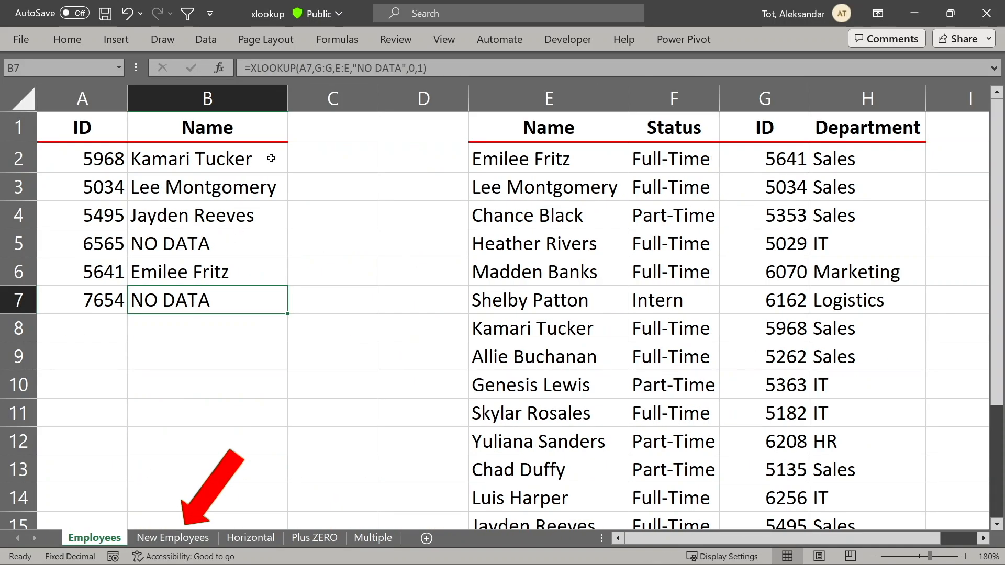
- On the Employees sheet, replace the "NO DATA" argument of the XLOOKUP in B2 with a nested XLOOKUP using A2 as lookup value
{"action": "double_click", "coordinate": [271, 158]}
{"action": "left_click_drag", "start_coordinate": [328, 158], "coordinate": [421, 166]}
{"action": "type", "text": "XLOOKUP(A2,G:G,E:E,XLO,0,1"}
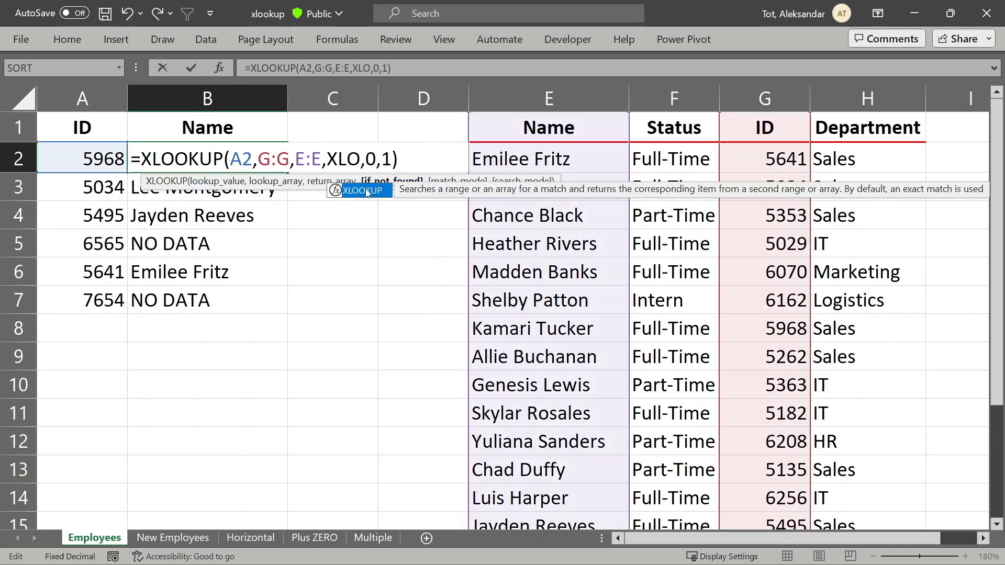
{"action": "double_click", "coordinate": [365, 191]}
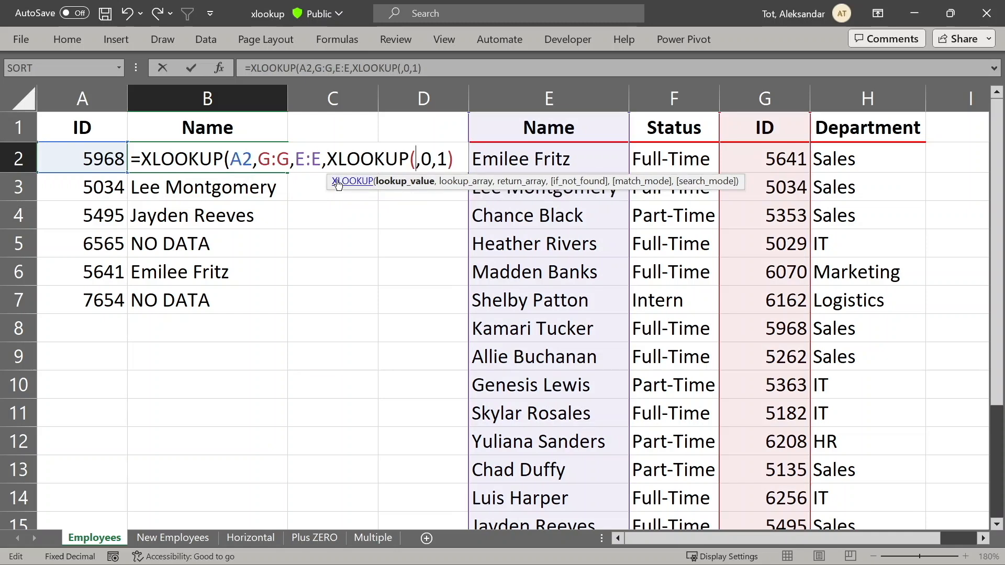
{"action": "left_click", "coordinate": [62, 158]}
{"action": "type", "text": ","}
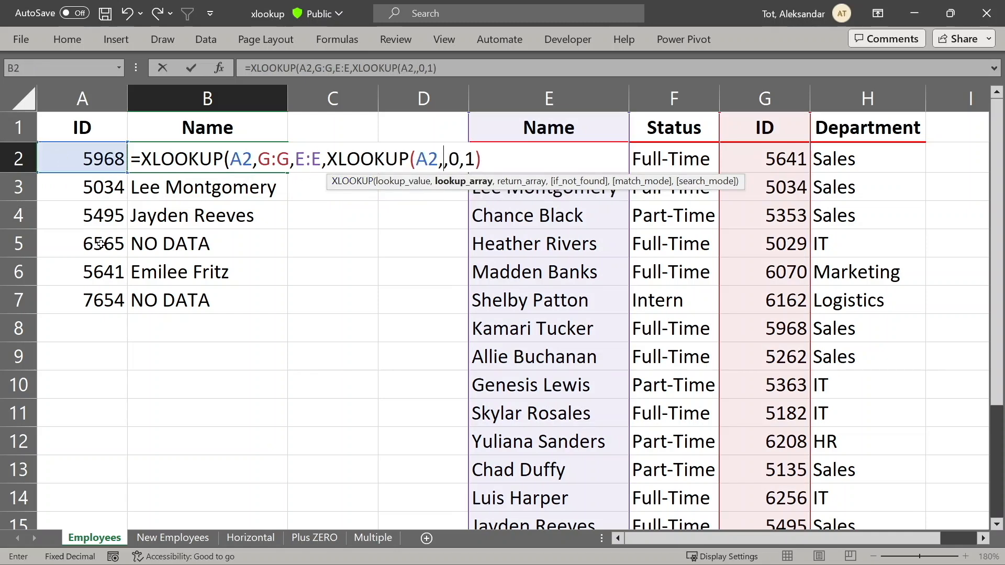
- Set the nested XLOOKUP's lookup array to column A:A and its return array to column B:B of the New Employees sheet, and close it
{"action": "left_click", "coordinate": [173, 540]}
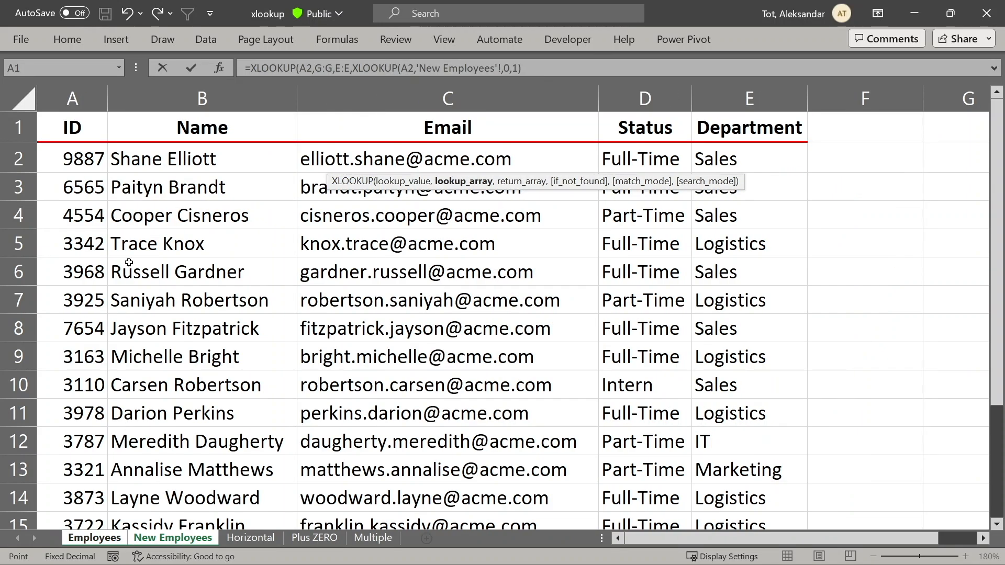
{"action": "left_click", "coordinate": [100, 93]}
{"action": "type", "text": ","}
{"action": "left_click", "coordinate": [169, 98]}
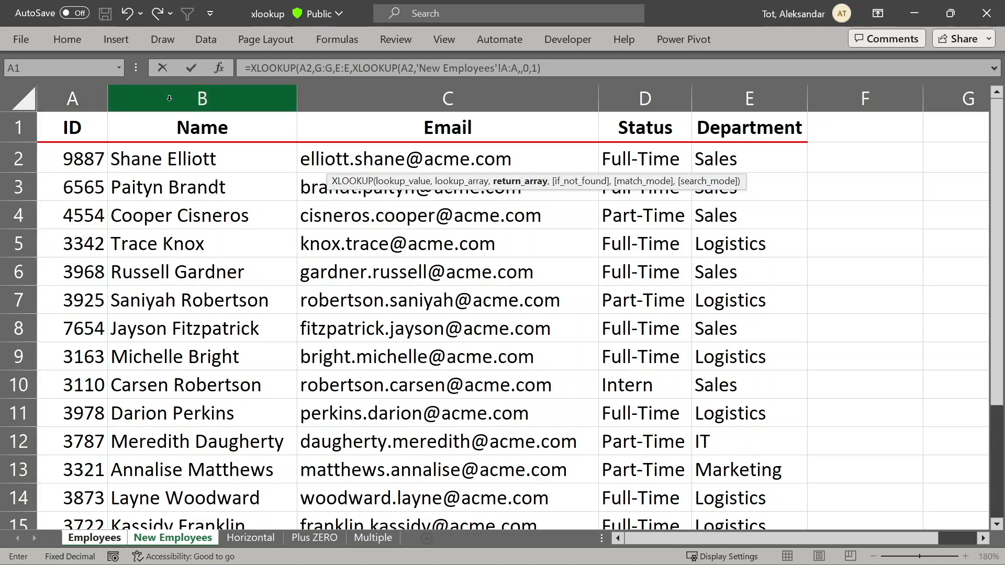
{"action": "type", "text": ")"}
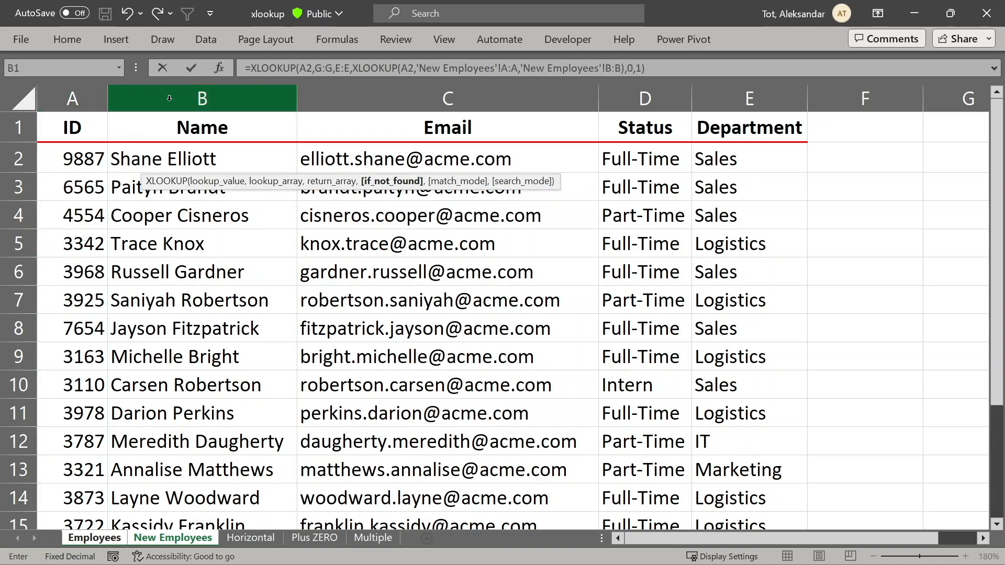
- Complete the nested formula in B2, fill it down to B7, and check the names for IDs 6565 and 7654
{"action": "key", "text": "ctrl+Return"}
{"action": "double_click", "coordinate": [286, 172]}
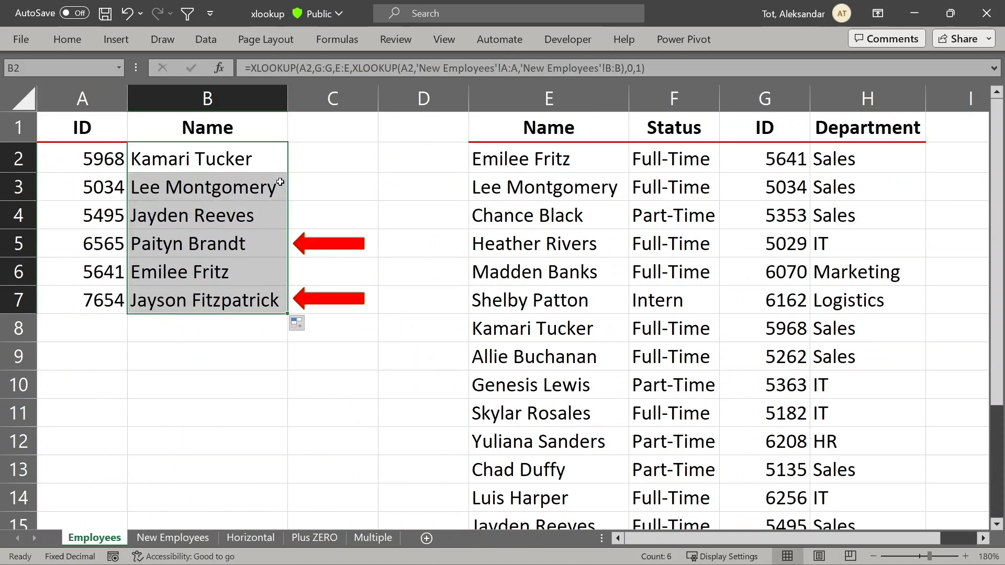
{"action": "left_click", "coordinate": [223, 334]}
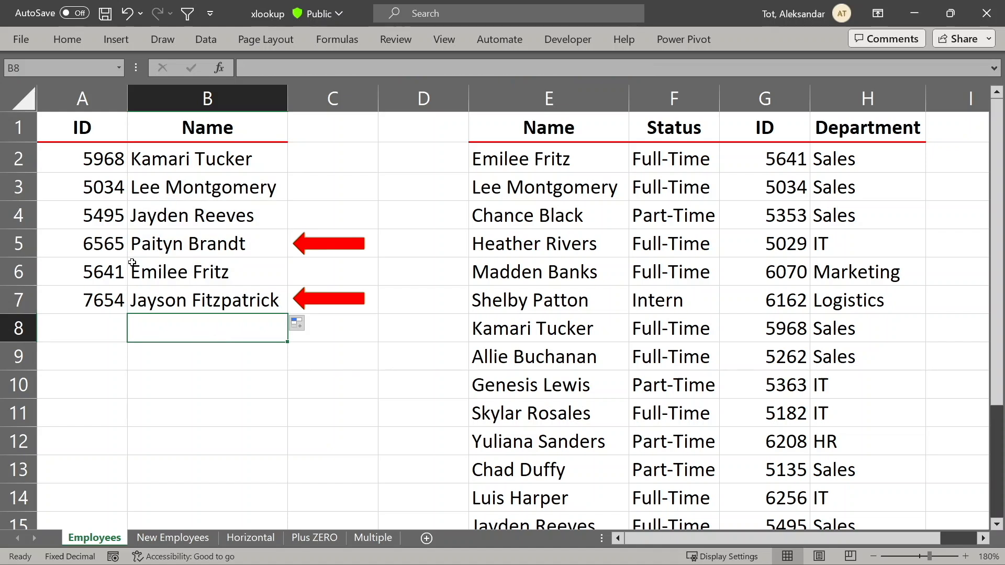
{"action": "left_click_drag", "start_coordinate": [102, 246], "coordinate": [175, 246]}
{"action": "left_click_drag", "start_coordinate": [103, 297], "coordinate": [181, 303]}
{"action": "left_click", "coordinate": [174, 334]}
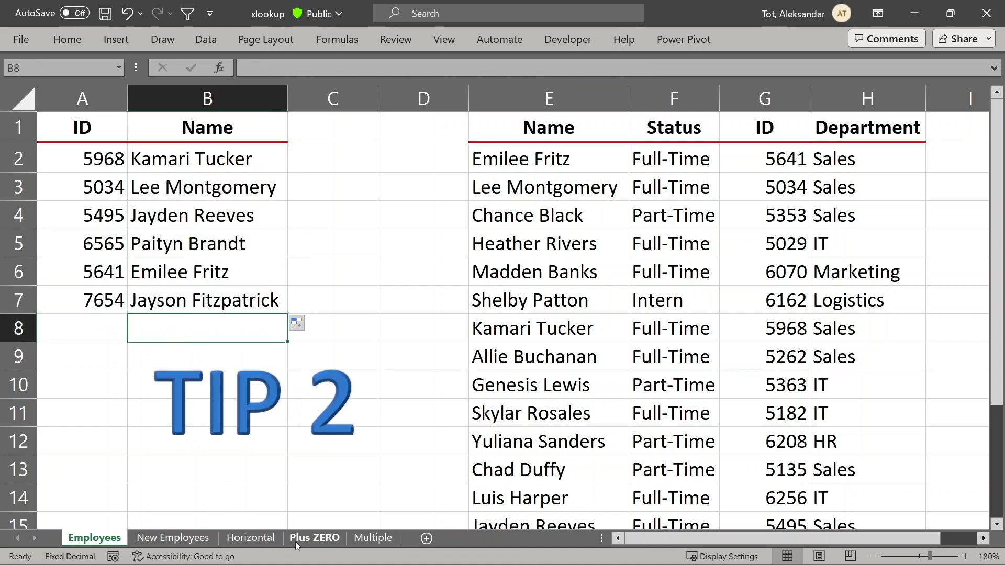
- On the Plus ZERO sheet, inspect the IDs in column G and add +0 to the G:G lookup array of the XLOOKUP in B2
{"action": "left_click", "coordinate": [314, 540]}
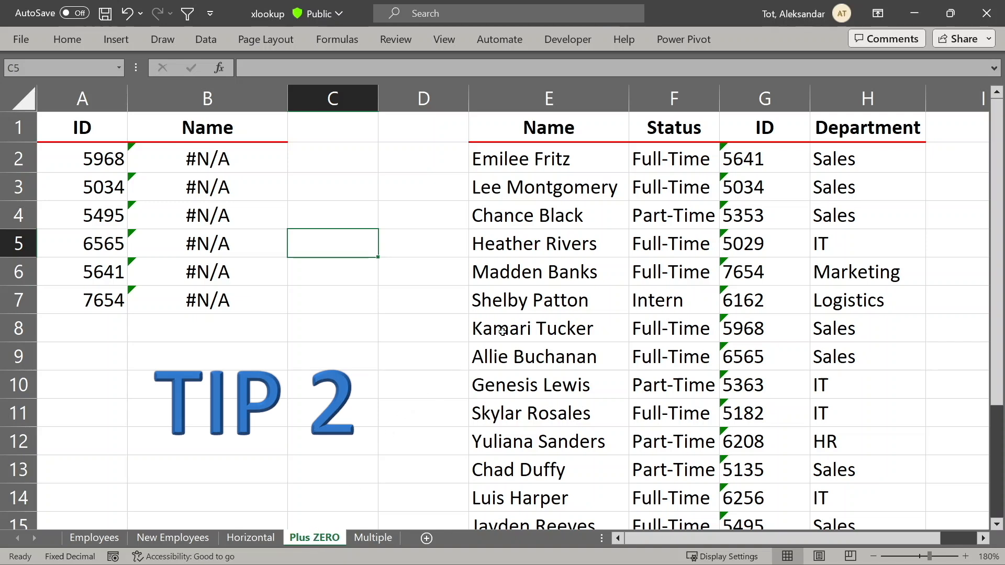
{"action": "mouse_move", "coordinate": [775, 162]}
{"action": "left_mouse_down"}
{"action": "mouse_move", "coordinate": [765, 440]}
{"action": "mouse_move", "coordinate": [783, 518]}
{"action": "left_mouse_up"}
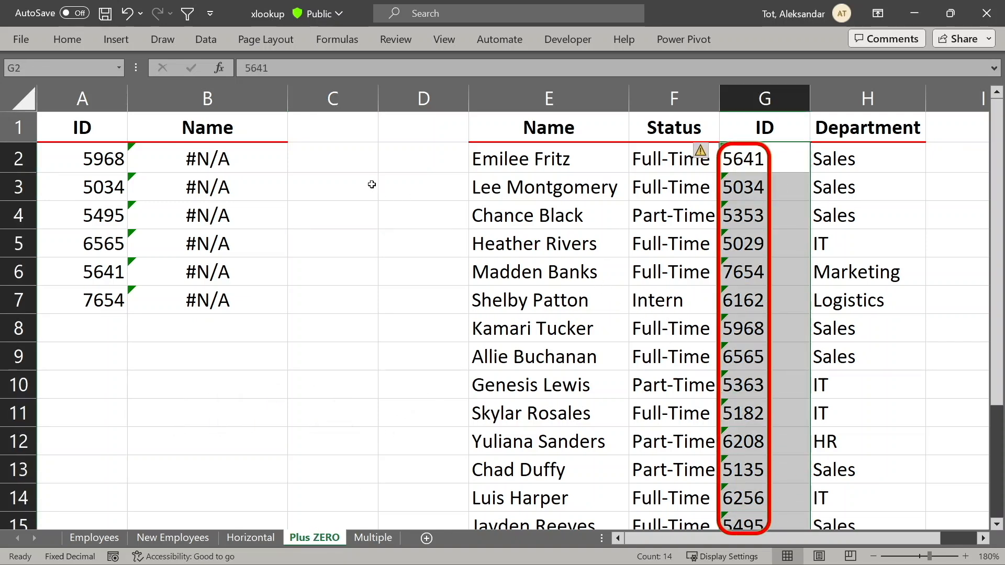
{"action": "mouse_move", "coordinate": [266, 157]}
{"action": "left_mouse_down"}
{"action": "mouse_move", "coordinate": [254, 188]}
{"action": "mouse_move", "coordinate": [253, 289]}
{"action": "left_mouse_up"}
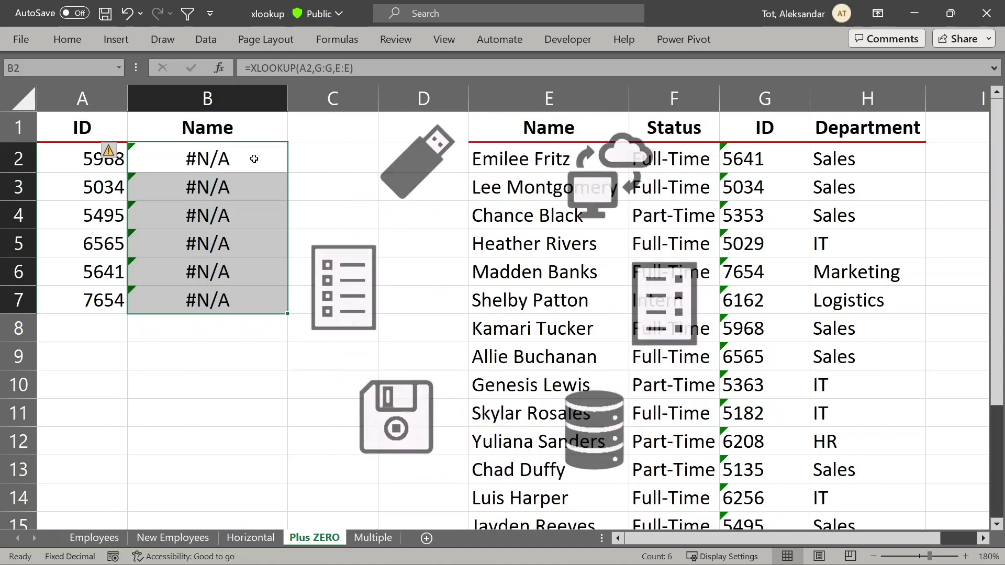
{"action": "double_click", "coordinate": [254, 159]}
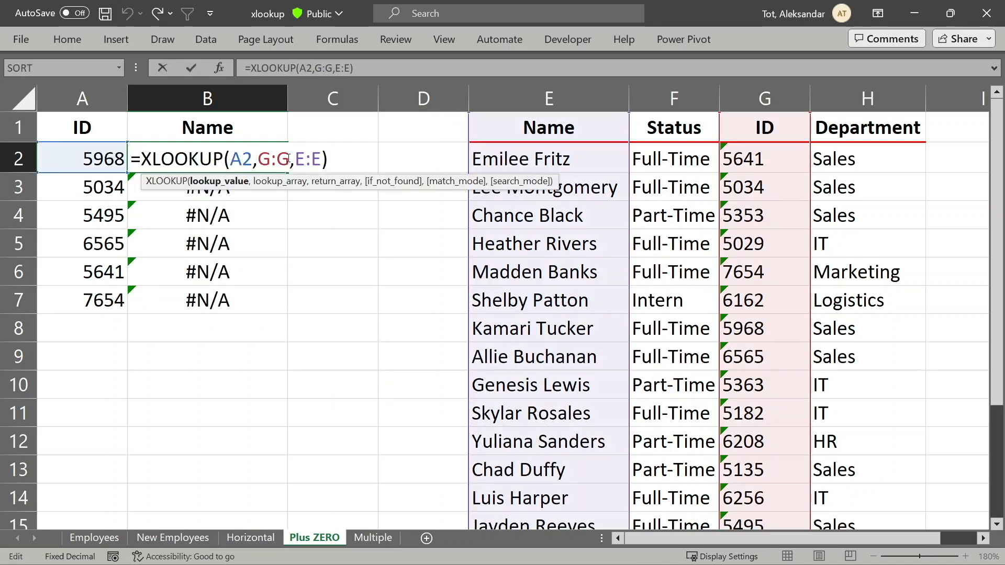
{"action": "left_click", "coordinate": [290, 158]}
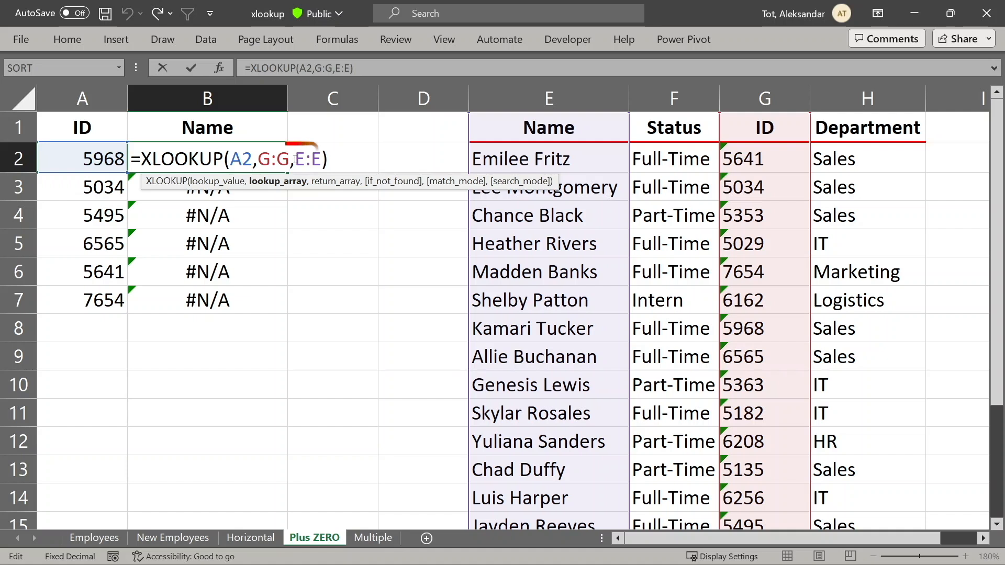
{"action": "type", "text": "+0"}
{"action": "left_click_drag", "start_coordinate": [258, 159], "coordinate": [311, 160]}
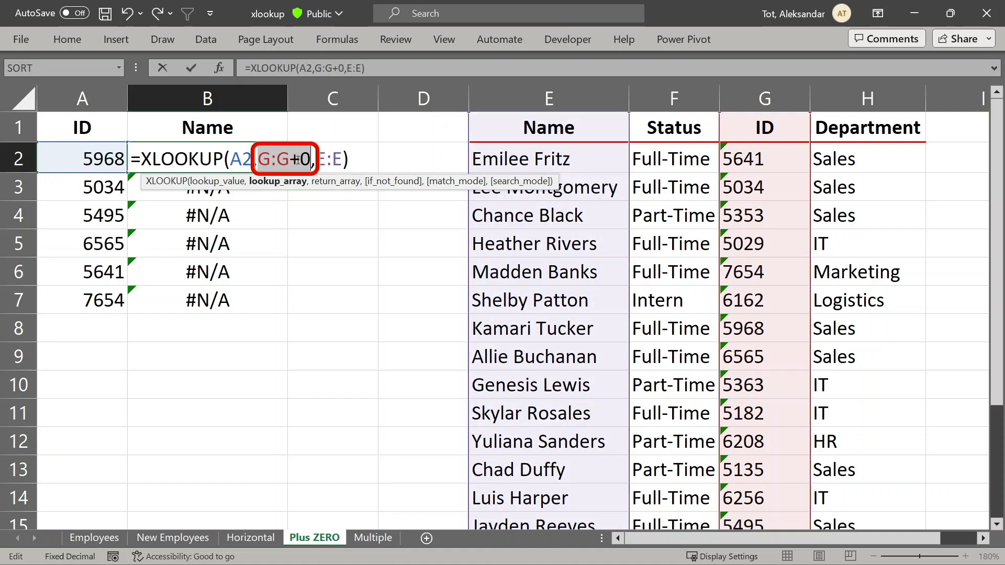
{"action": "left_click", "coordinate": [312, 160]}
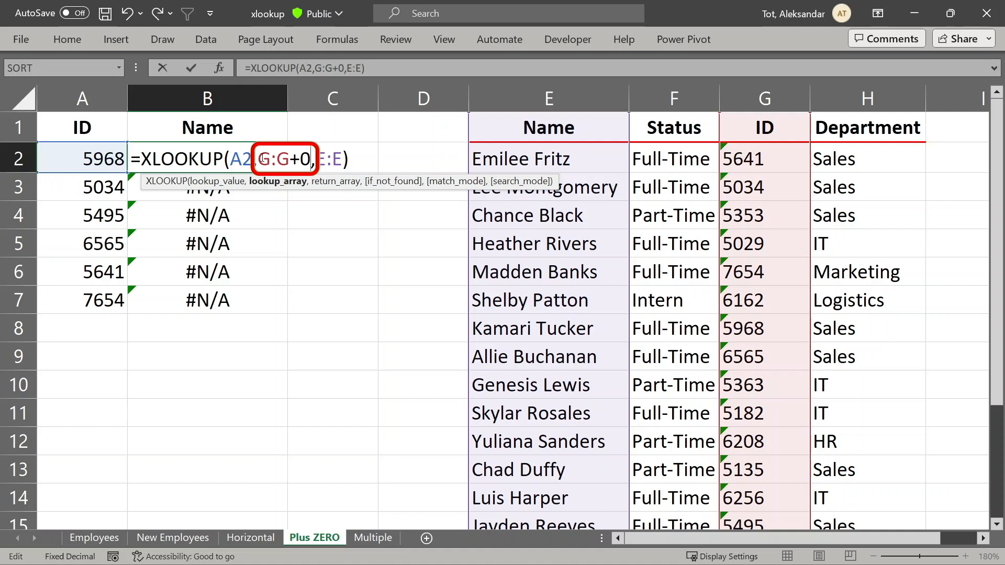
{"action": "left_click", "coordinate": [348, 160]}
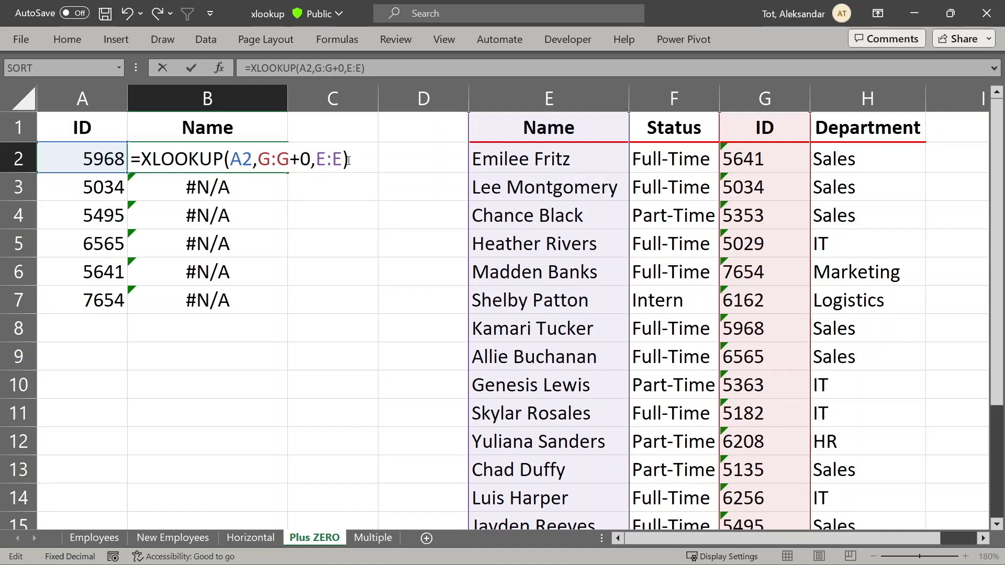
- Complete the G:G+0 formula in B2, fill it down to B7, and review the IDs in column G
{"action": "key", "text": "ctrl+Return"}
{"action": "double_click", "coordinate": [287, 173]}
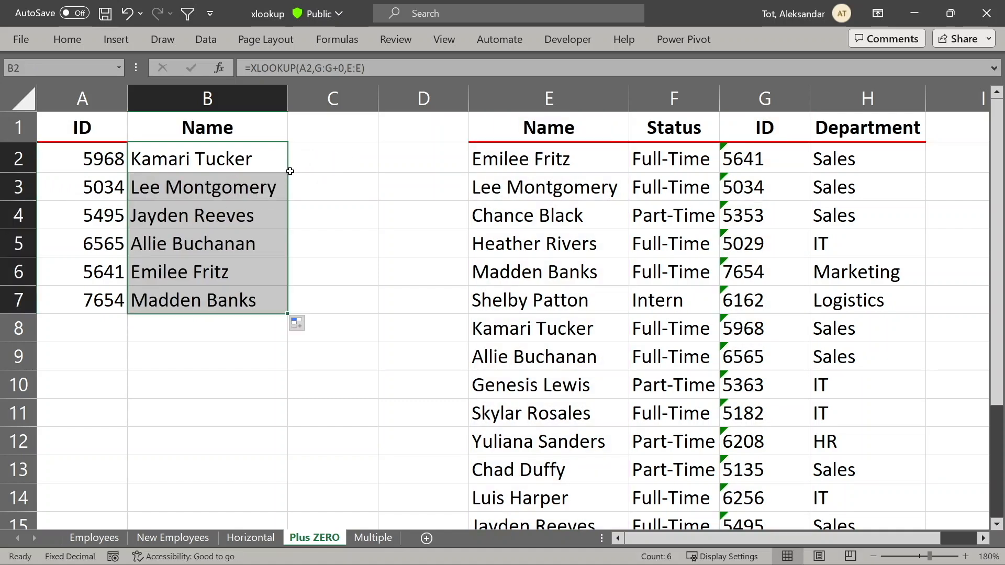
{"action": "left_click", "coordinate": [329, 157]}
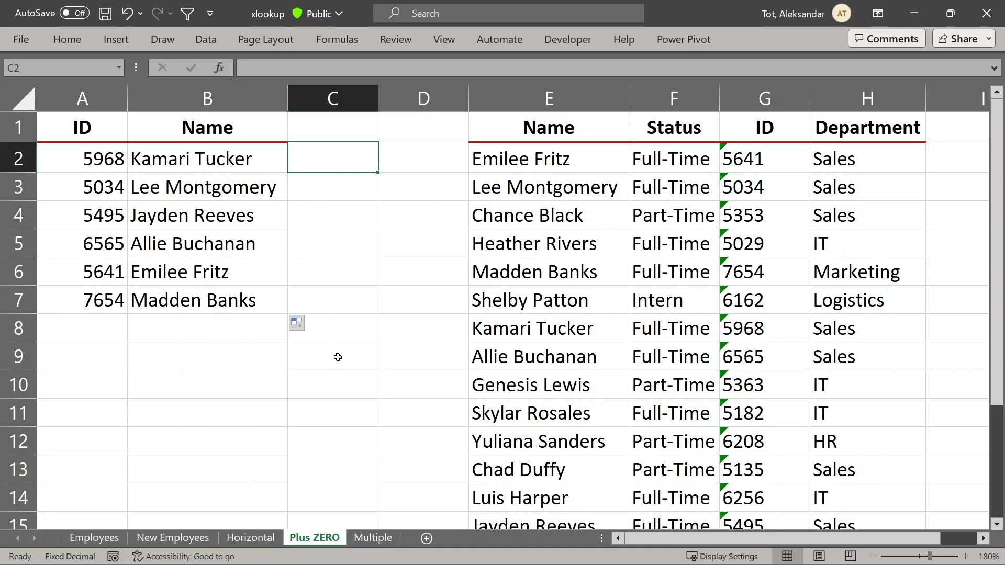
{"action": "left_click_drag", "start_coordinate": [788, 166], "coordinate": [762, 491]}
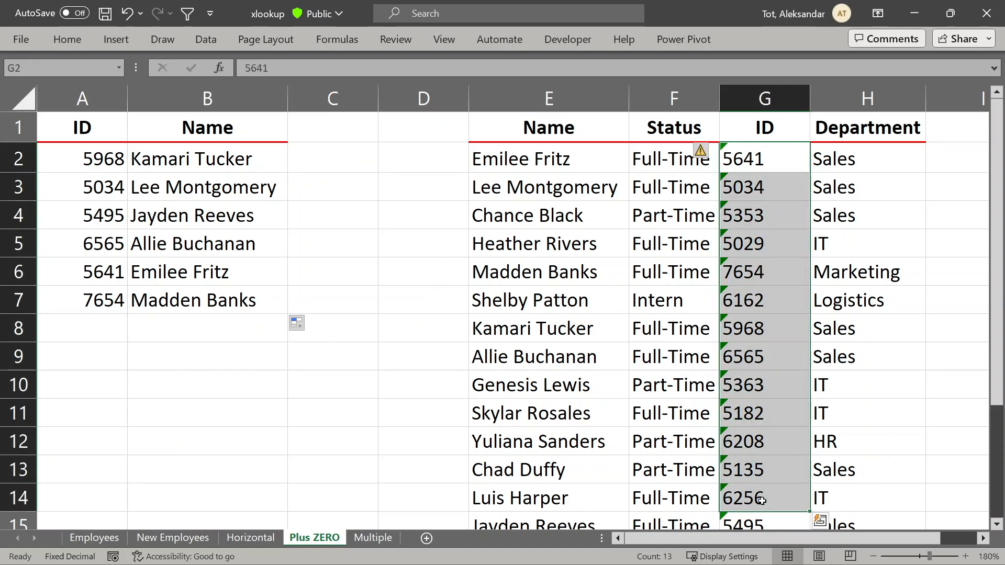
- On the Multiple sheet, compare the First Name and Last Name columns E and F with the empty columns B and C
{"action": "left_click", "coordinate": [375, 538]}
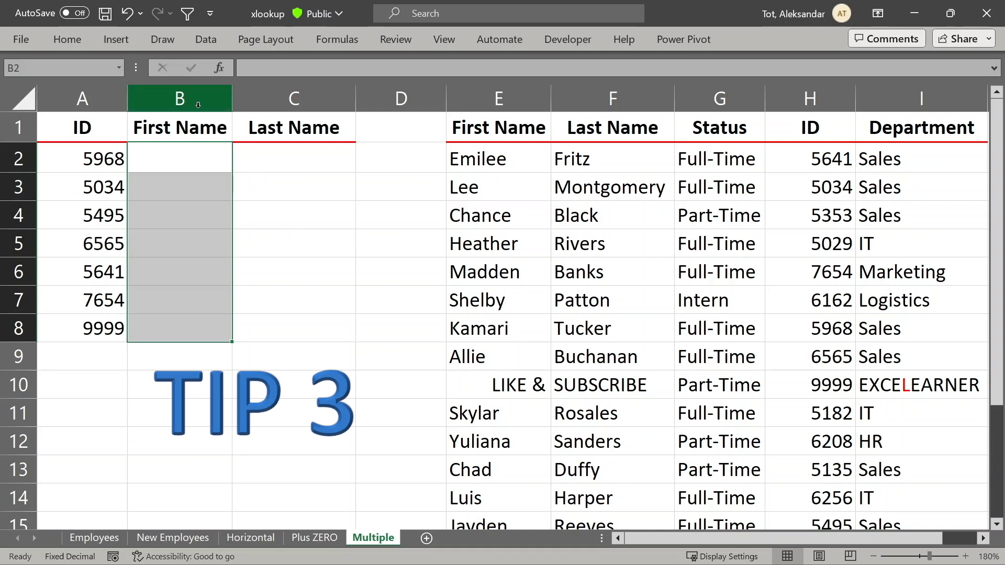
{"action": "left_click", "coordinate": [461, 101]}
{"action": "left_click", "coordinate": [582, 99]}
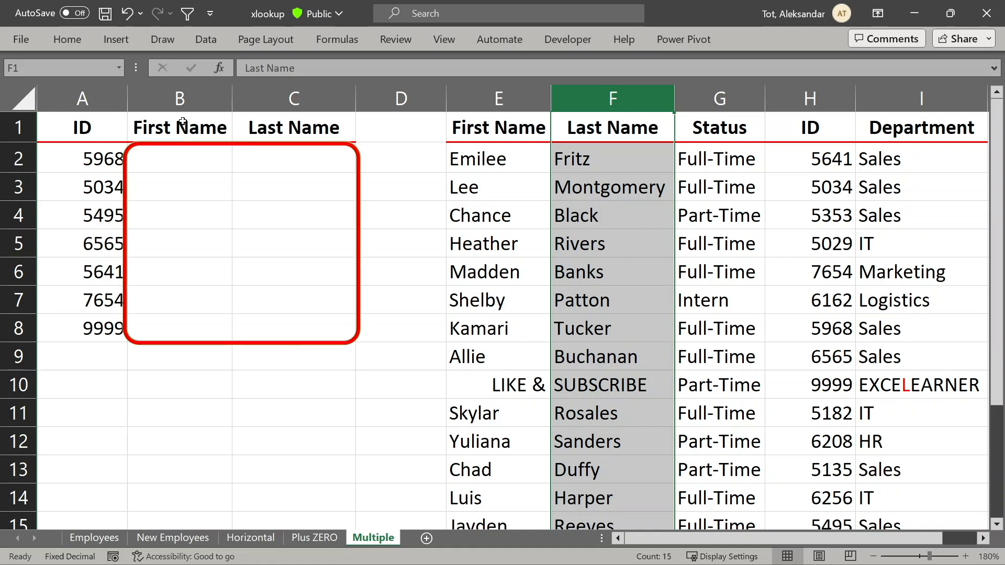
{"action": "left_click", "coordinate": [180, 100]}
{"action": "left_click", "coordinate": [256, 97]}
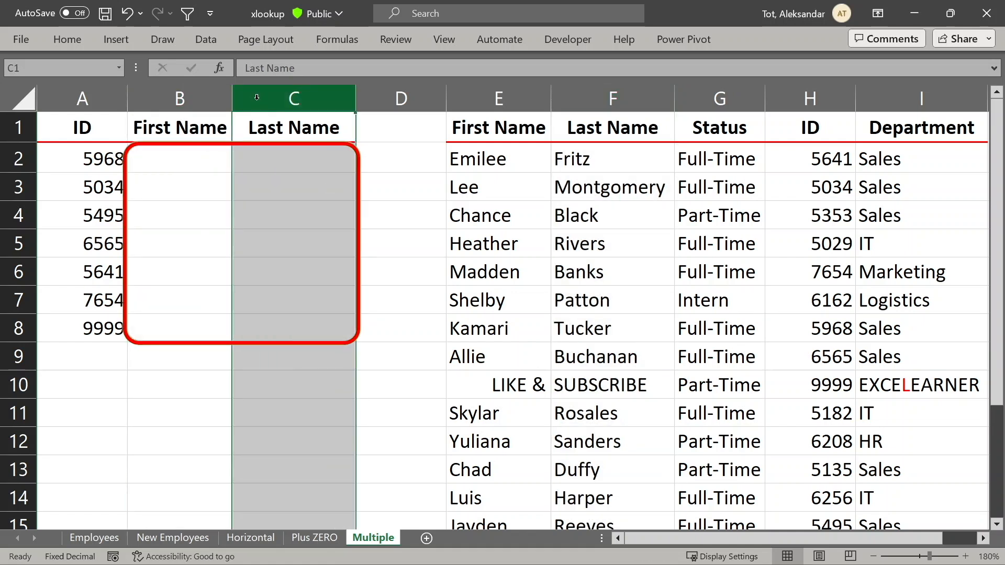
{"action": "left_click", "coordinate": [255, 128]}
{"action": "left_click", "coordinate": [191, 155]}
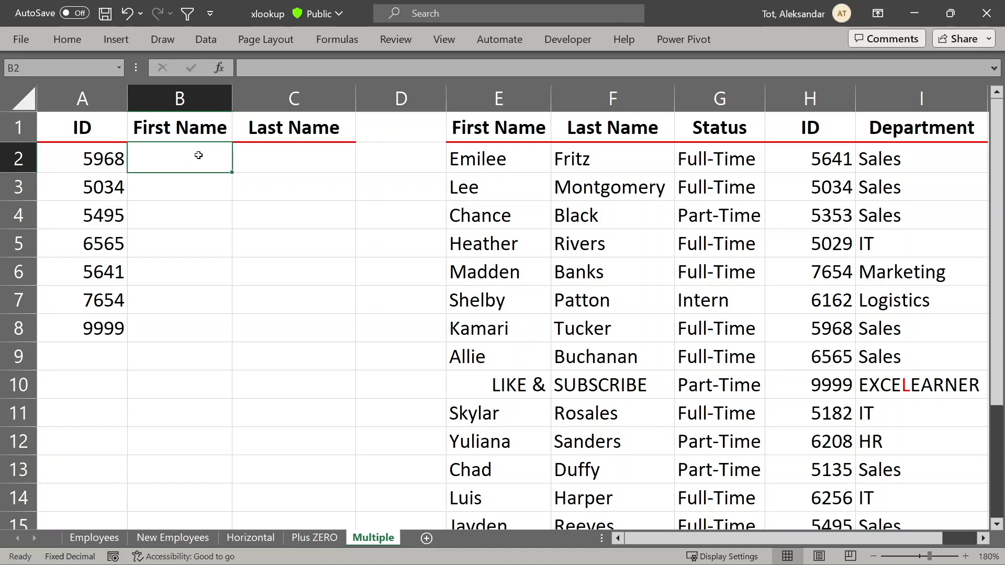
{"action": "left_click", "coordinate": [258, 160]}
- Start an XLOOKUP formula in First Name cell B2 with the ID in A2 as the lookup value
{"action": "left_click", "coordinate": [197, 163]}
{"action": "type", "text": "=XL"}
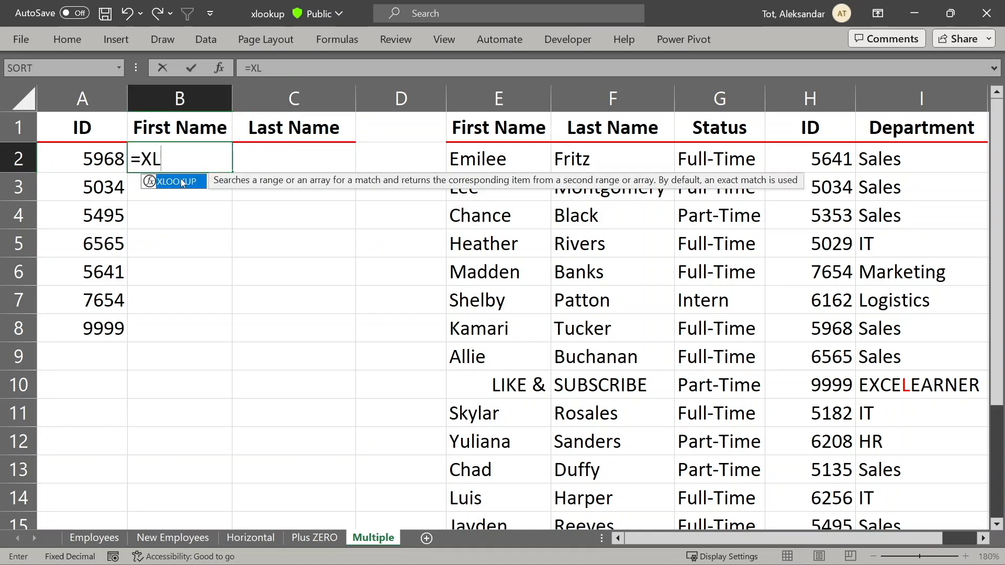
{"action": "double_click", "coordinate": [181, 182]}
{"action": "left_click", "coordinate": [70, 157]}
{"action": "type", "text": ","}
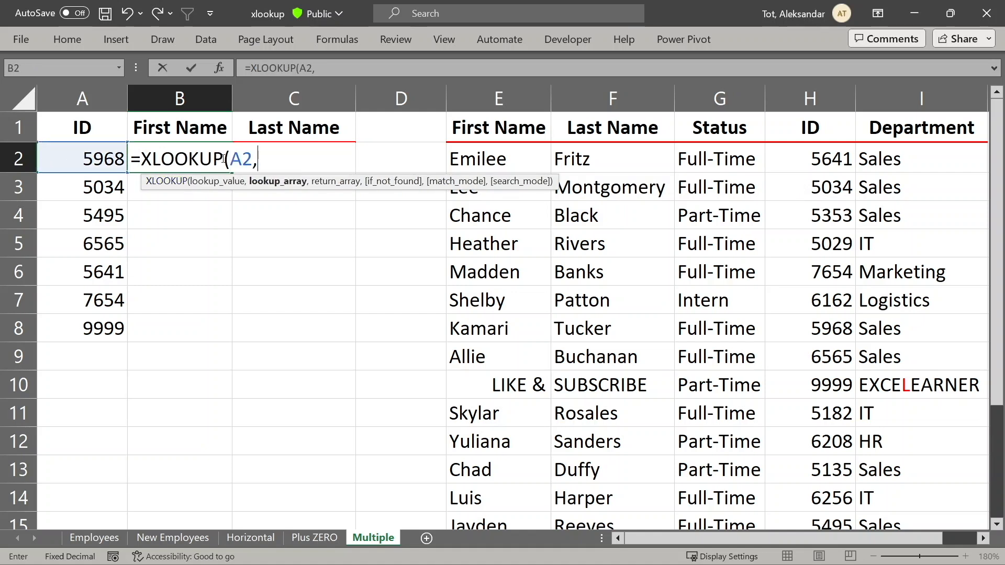
- Set the lookup array to the ID column H:H and the return array to both name columns E:F
{"action": "left_click", "coordinate": [798, 99]}
{"action": "left_click", "coordinate": [798, 98]}
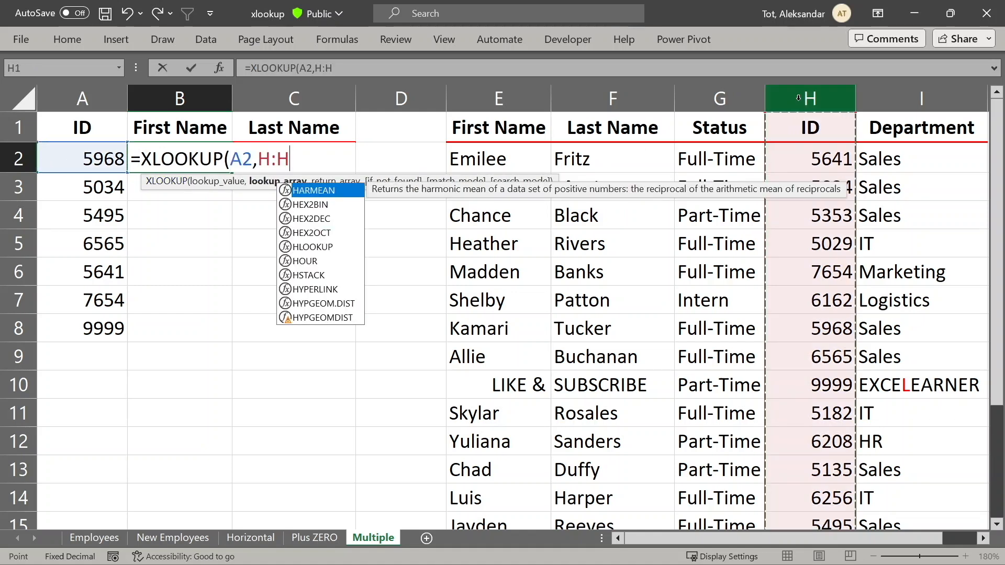
{"action": "type", "text": ","}
{"action": "left_click_drag", "start_coordinate": [501, 93], "coordinate": [596, 92]}
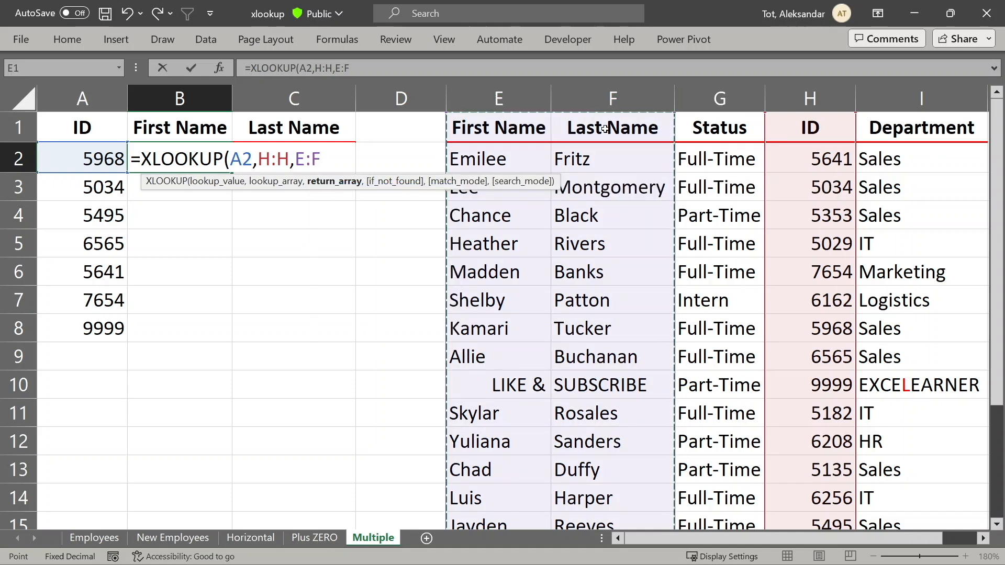
- Complete the two-column XLOOKUP in B2, fill it down to B8, and check the source name columns E and F
{"action": "key", "text": "ctrl+Return"}
{"action": "left_click_drag", "start_coordinate": [232, 173], "coordinate": [229, 338]}
{"action": "double_click", "coordinate": [199, 410]}
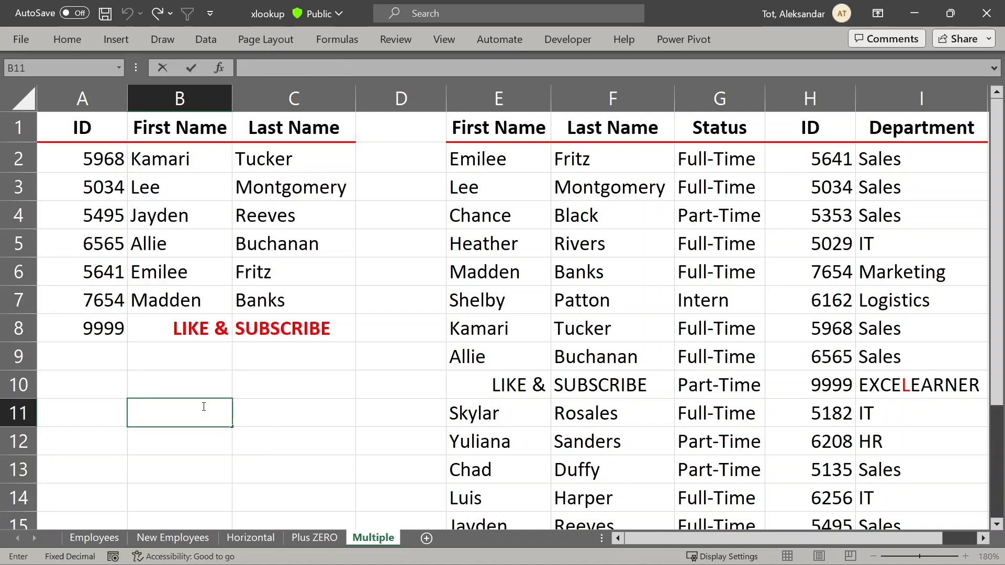
{"action": "left_click", "coordinate": [499, 98]}
{"action": "left_click", "coordinate": [612, 98]}
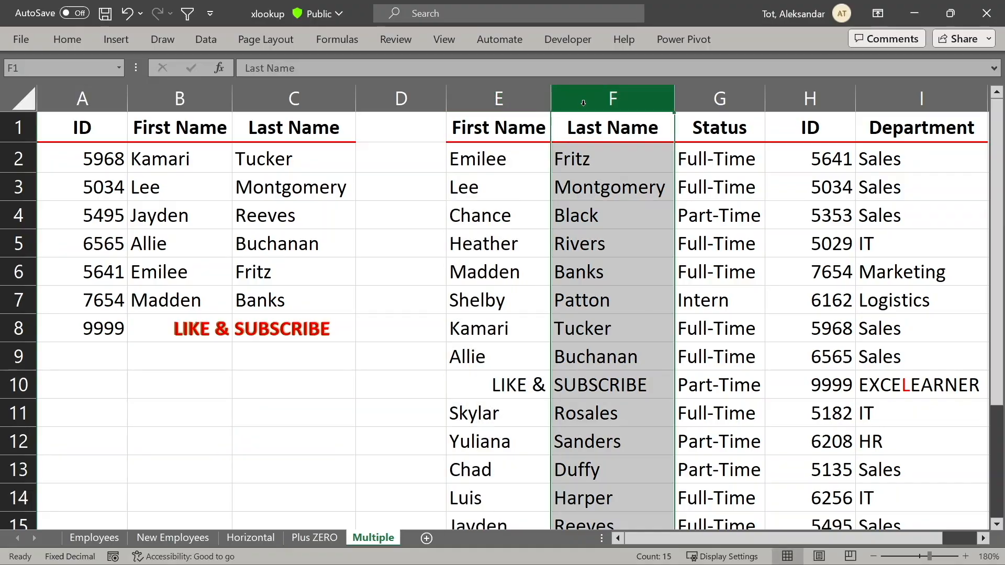